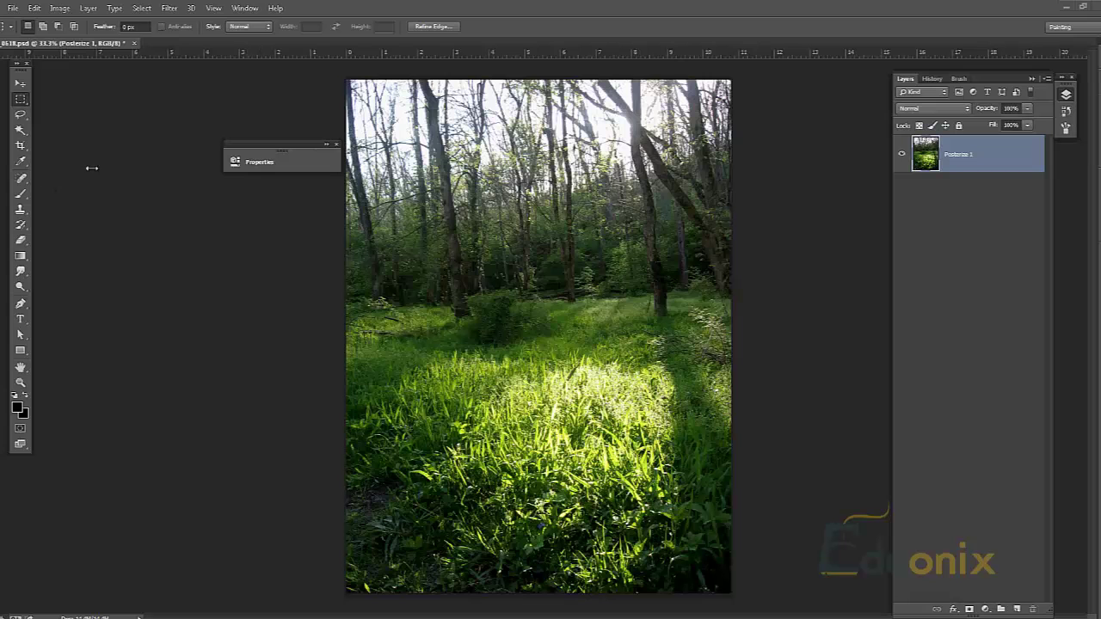
Try the Posterize adjustment on the forest photo layer with different level counts and cancel it.
drag(268, 143, 153, 202)
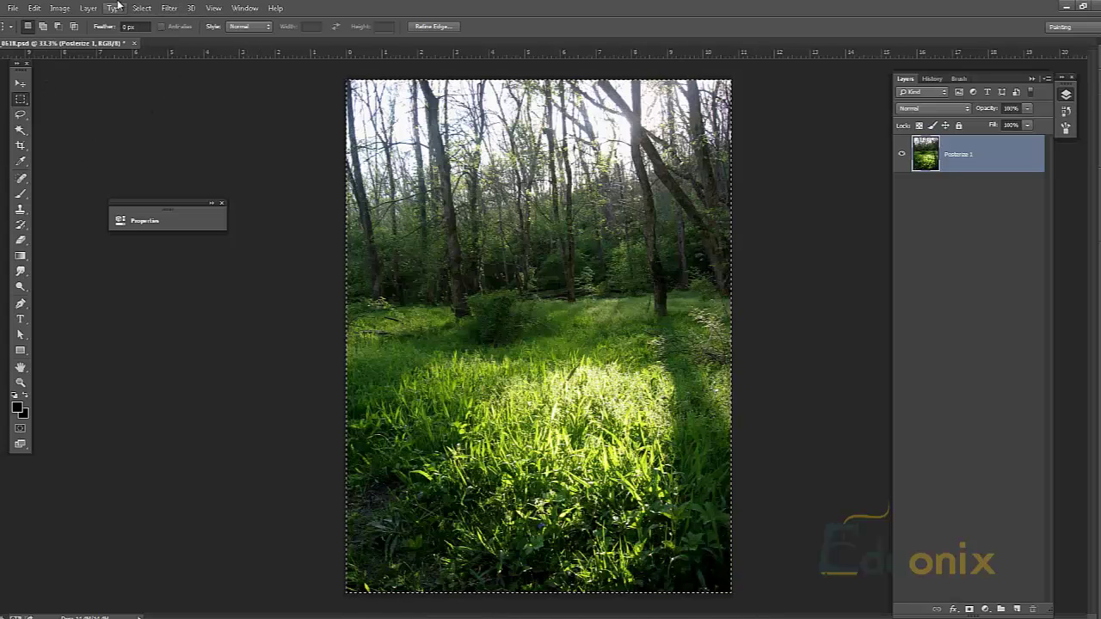
click(60, 8)
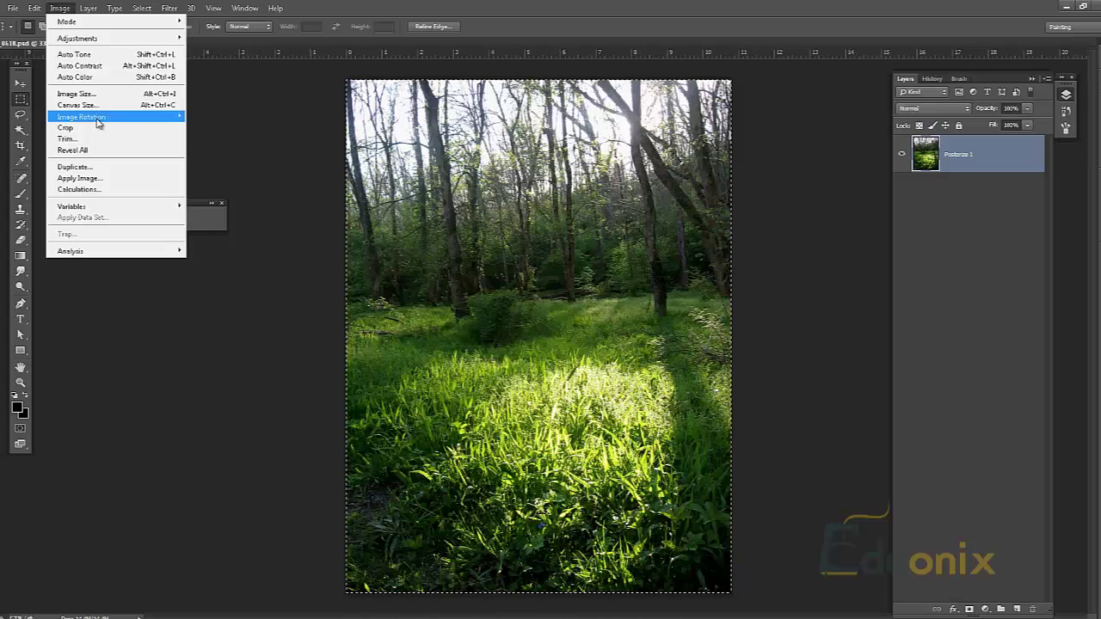
mouse_move(97, 39)
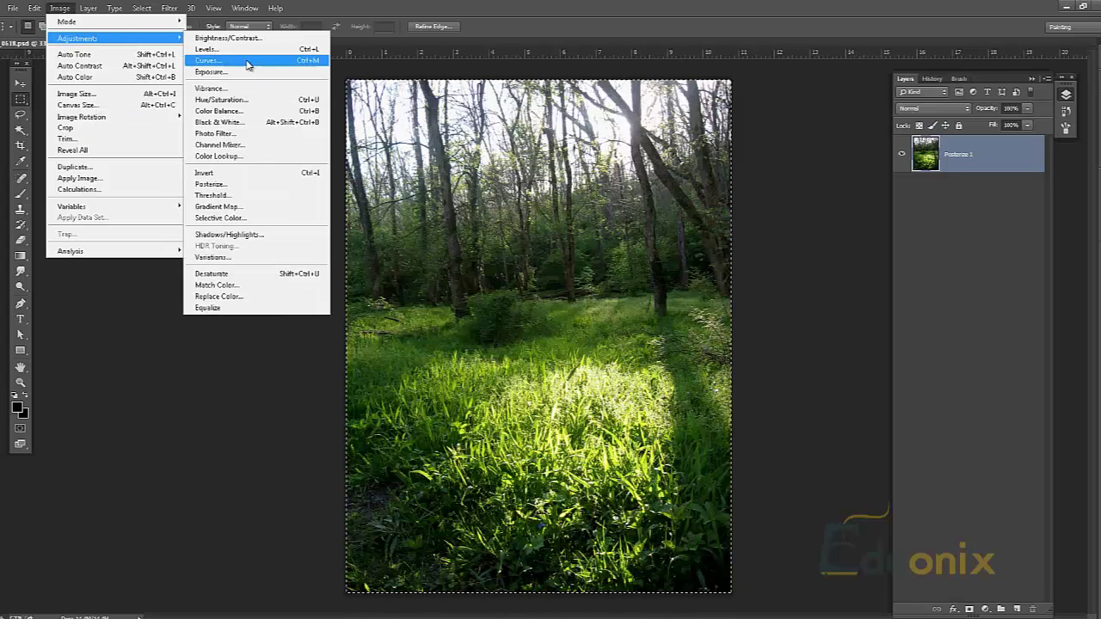
click(264, 184)
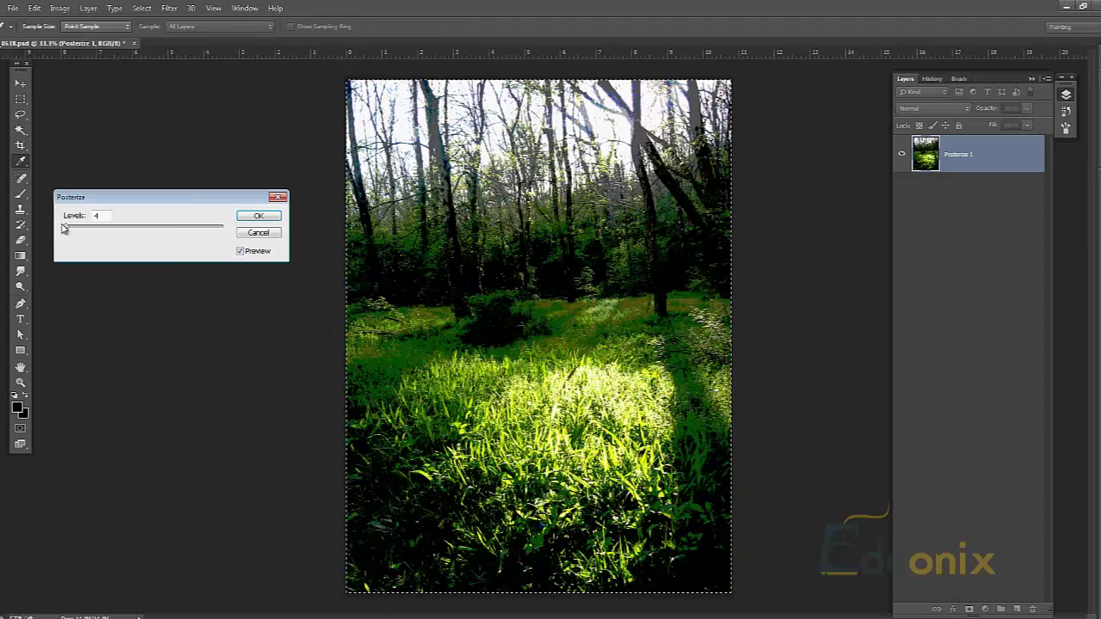
drag(67, 228, 38, 238)
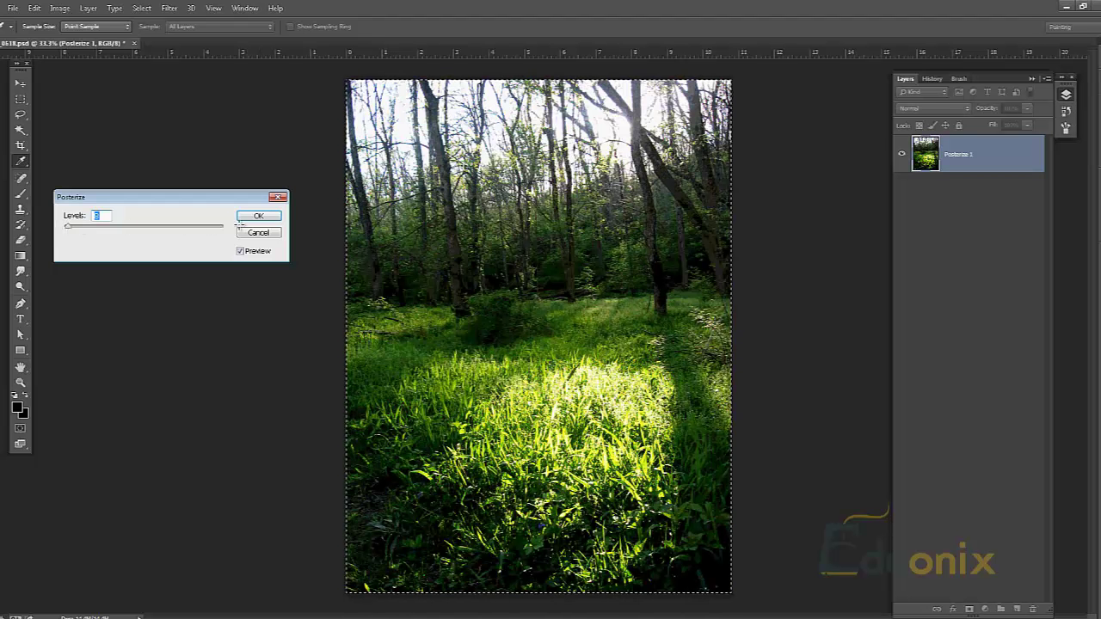
click(258, 232)
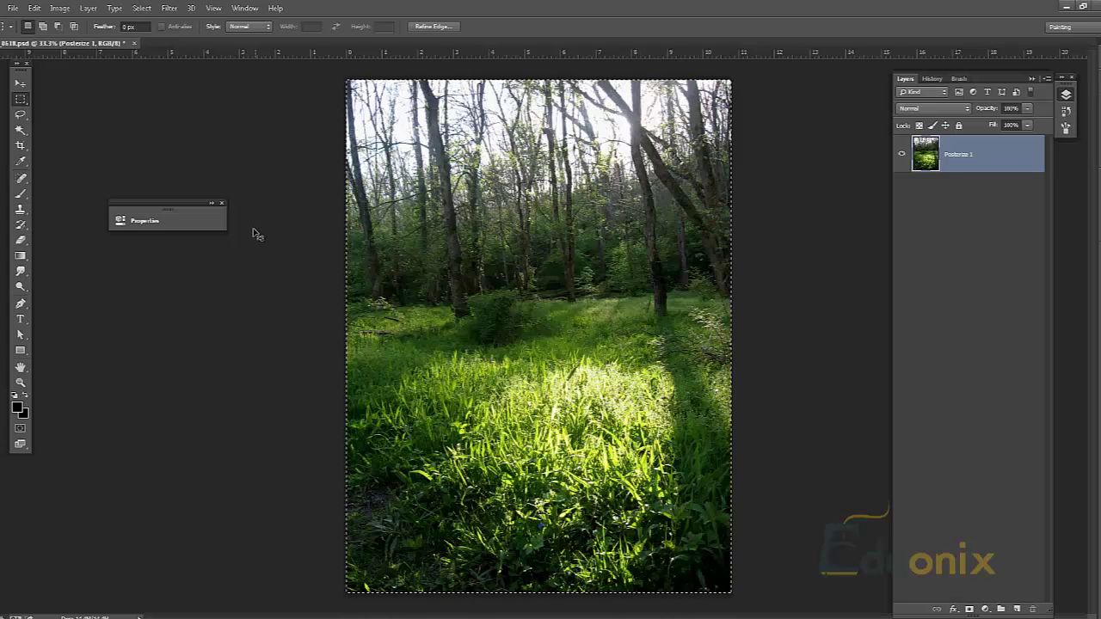
Step back through the history to undo the merged Posterize adjustment and select the whole original photo.
key(ctrl+alt+z)
key(ctrl+alt+z)
key(ctrl+alt+z)
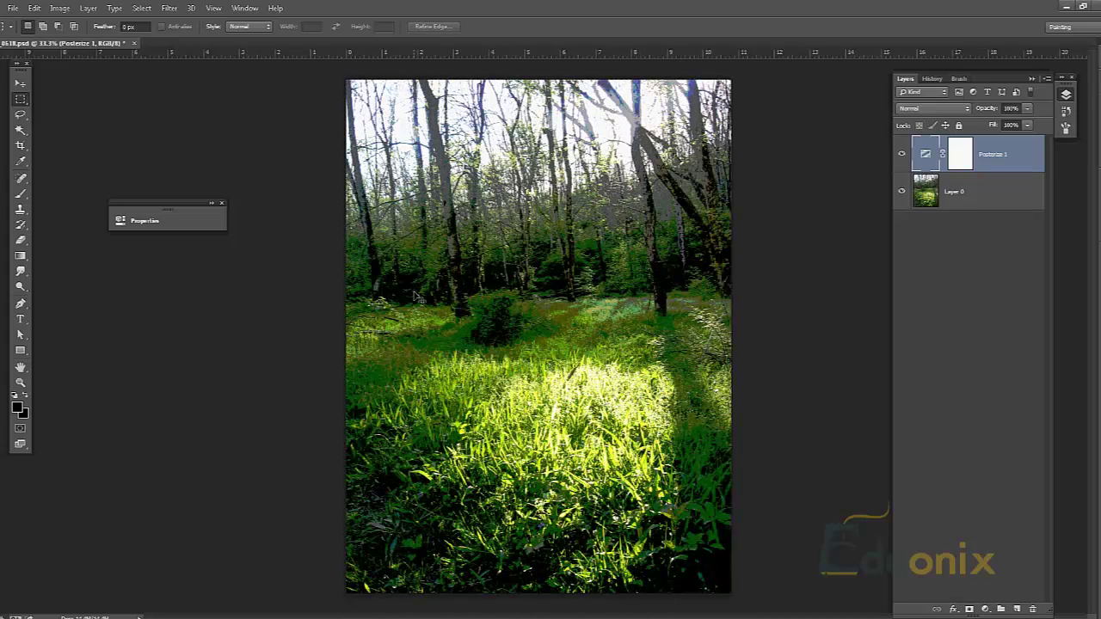
key(ctrl+alt+z)
key(ctrl+a)
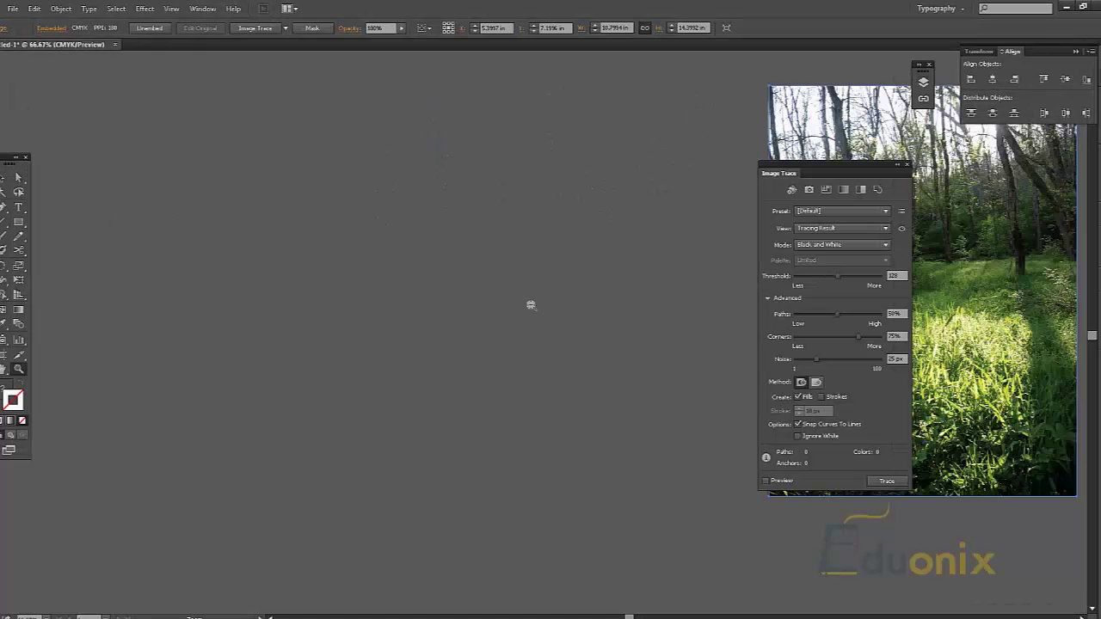
In Illustrator, replace the embedded photo with the copy from Photoshop and position it over the artboard.
drag(1067, 301, 451, 380)
alt+click(443, 416)
alt+click(446, 414)
drag(594, 294, 543, 358)
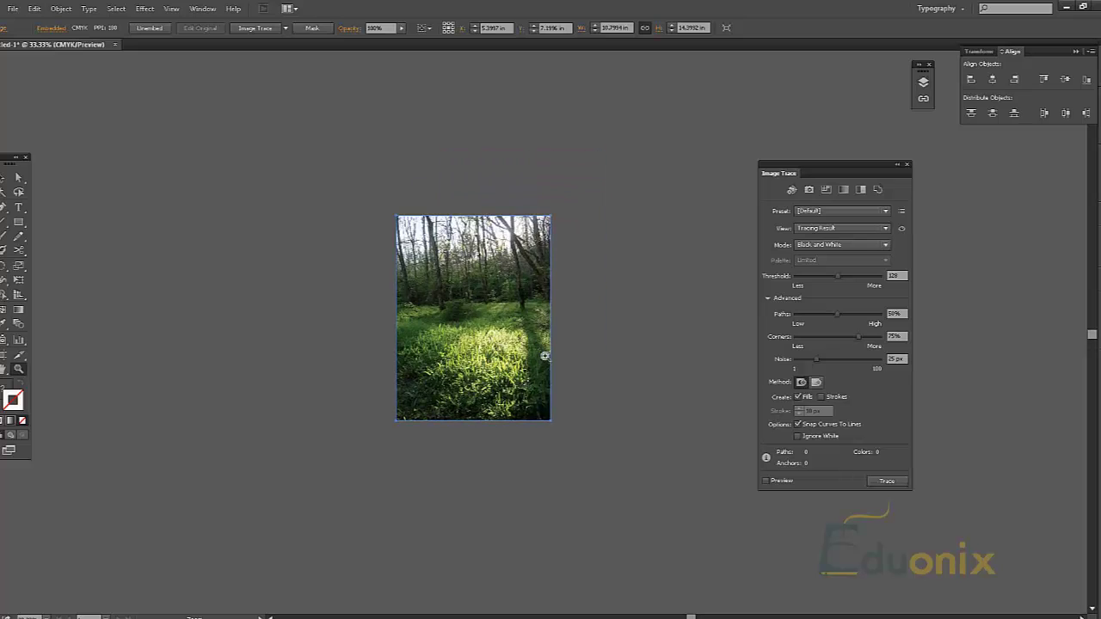
key(Delete)
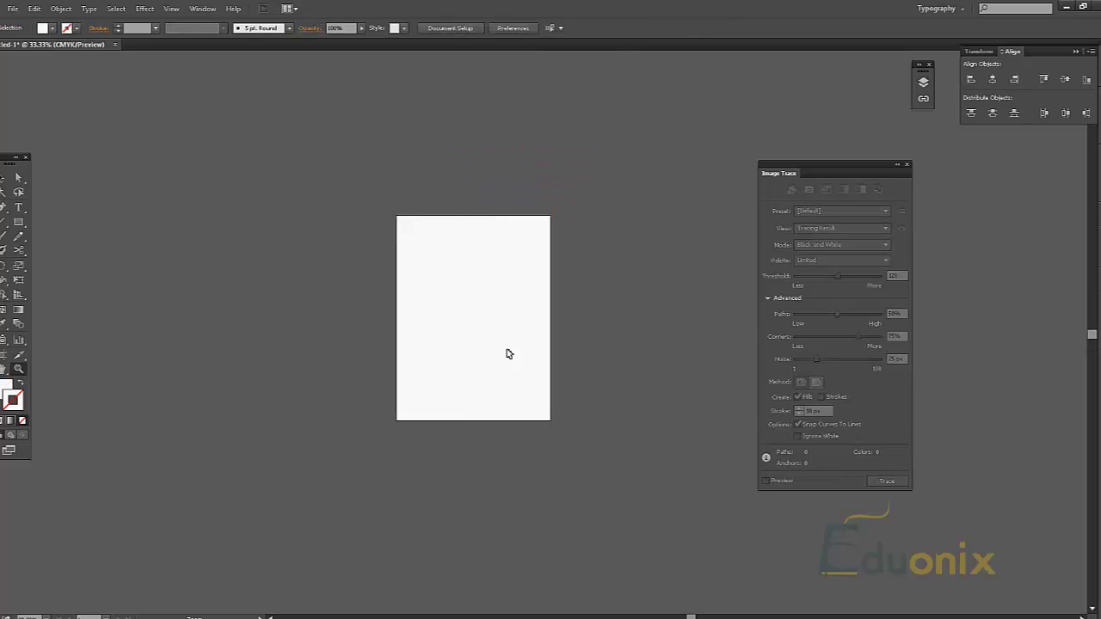
key(ctrl+z)
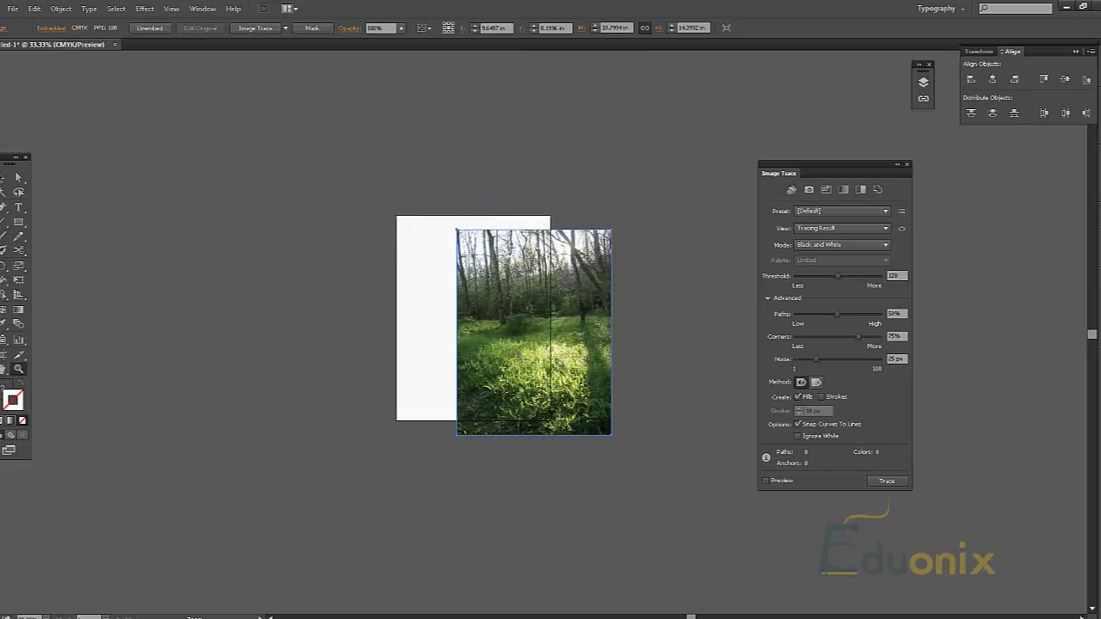
drag(568, 384, 506, 372)
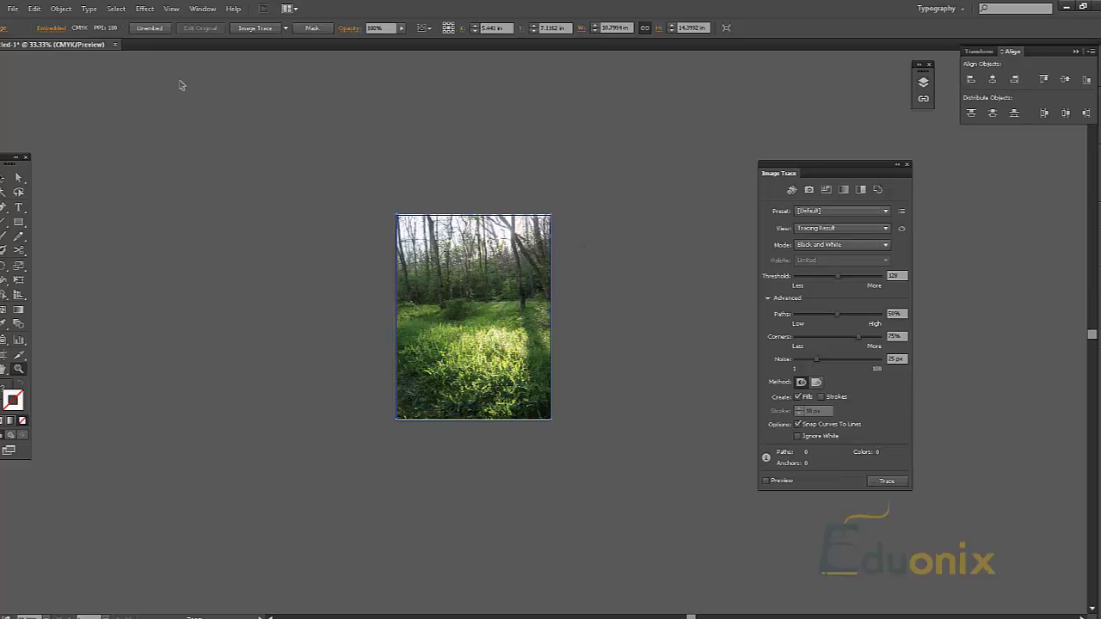
Fit the artboard to the artwork bounds of the forest photo.
drag(240, 126, 170, 151)
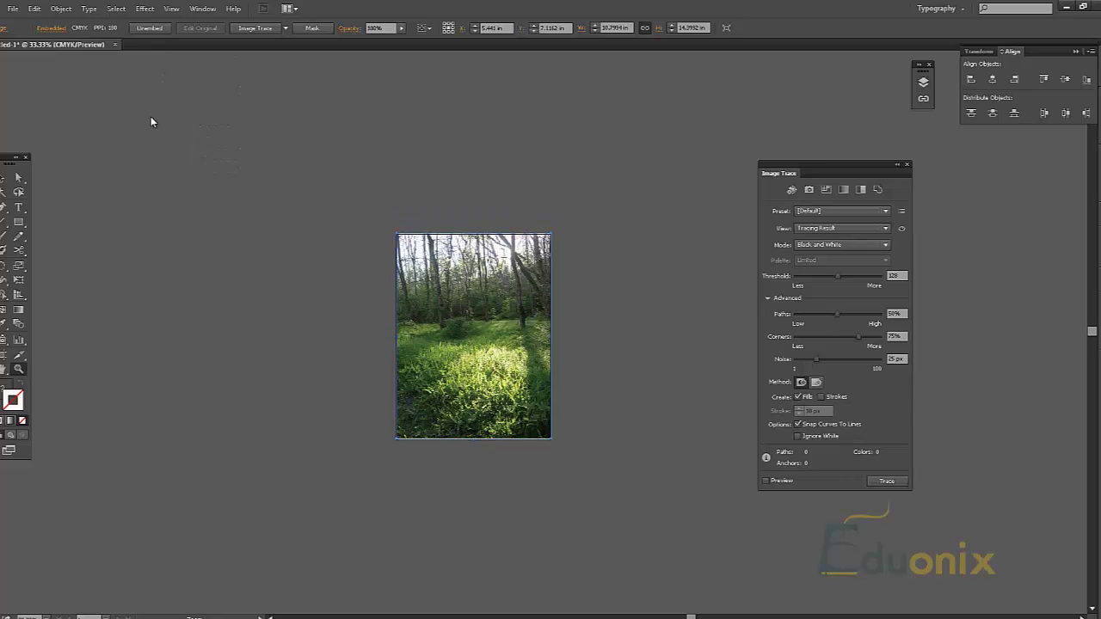
click(61, 8)
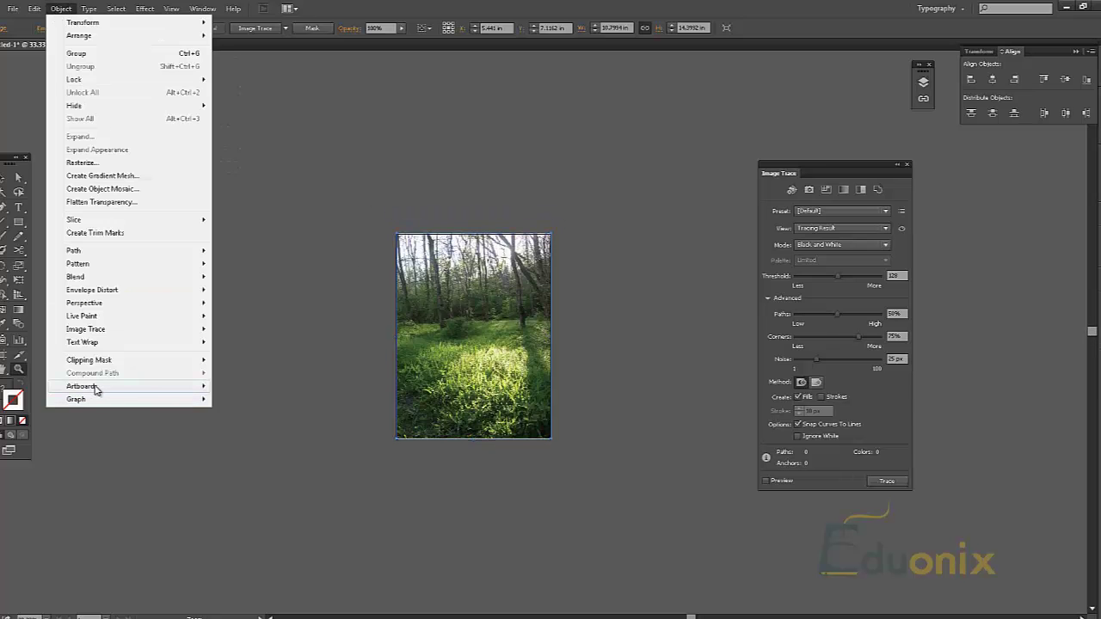
mouse_move(94, 386)
click(264, 435)
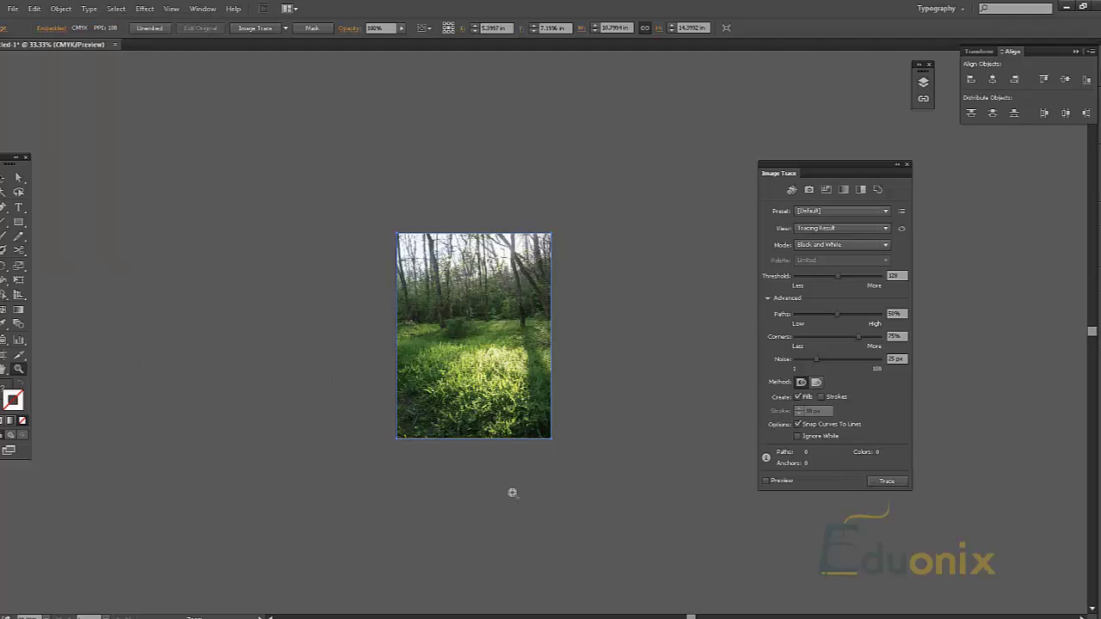
click(4, 178)
key(space)
drag(633, 200, 638, 244)
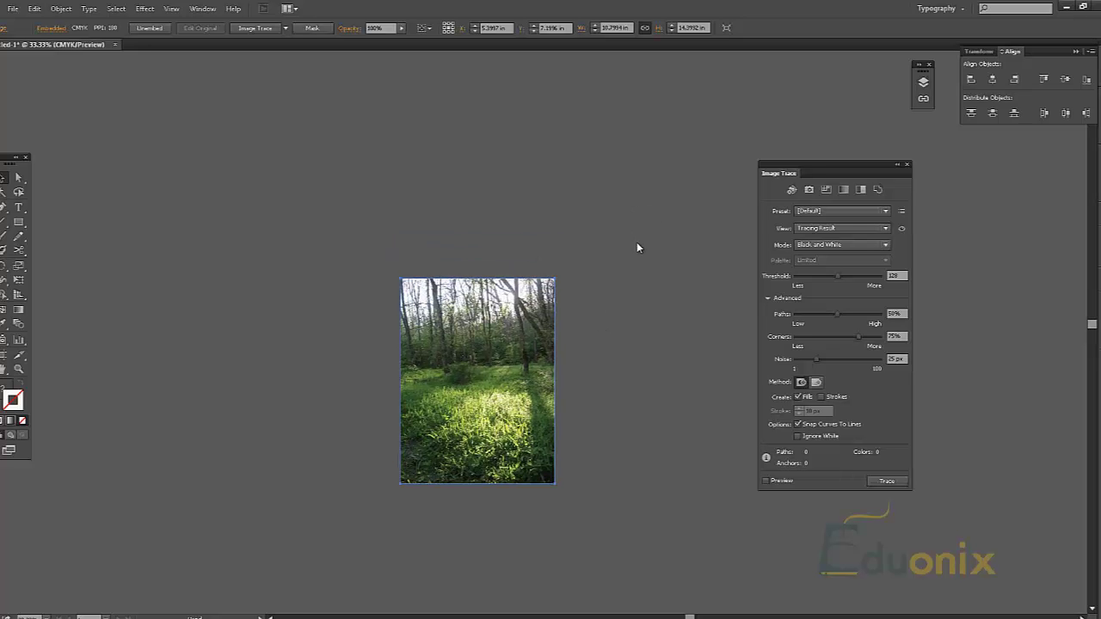
Choose the High Fidelity Photo preset for the photo's Image Trace and stop the trace that starts.
drag(801, 173, 618, 223)
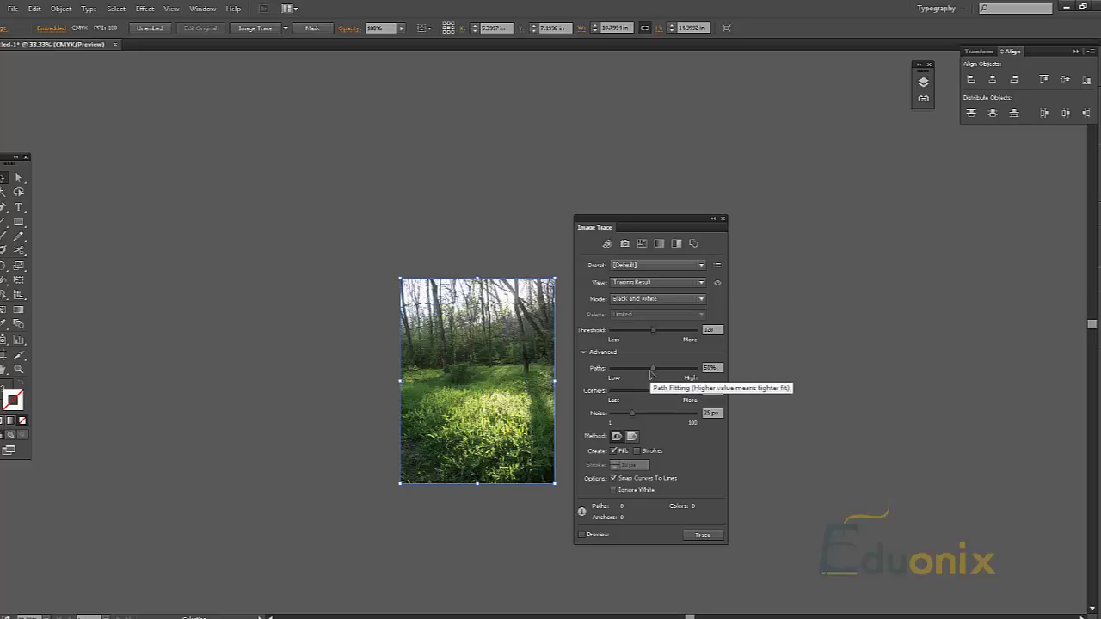
key(z)
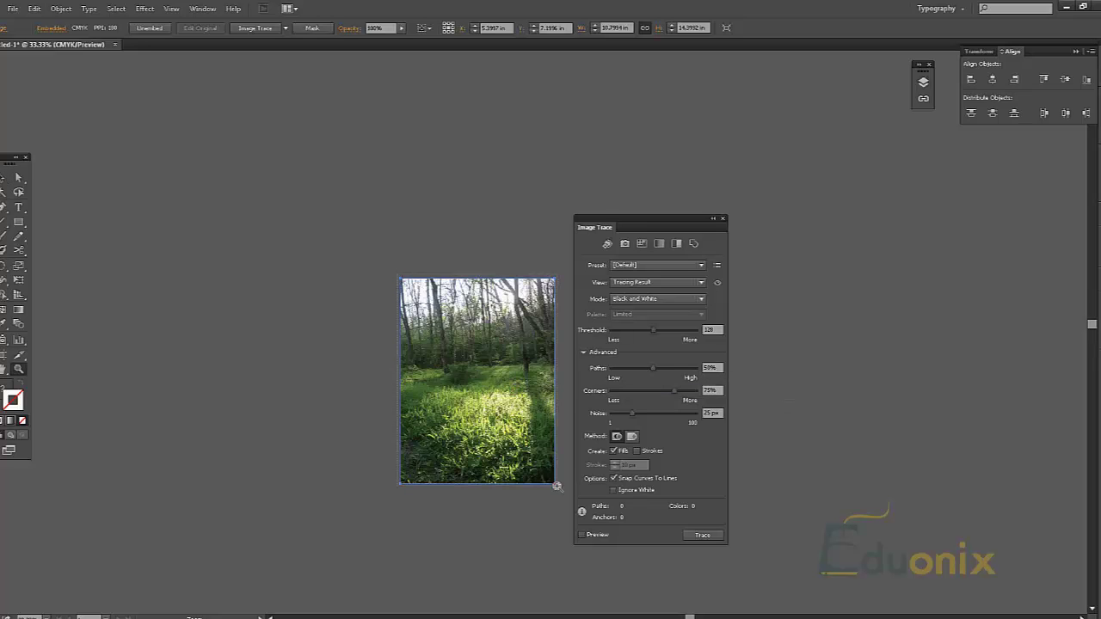
drag(398, 276, 557, 487)
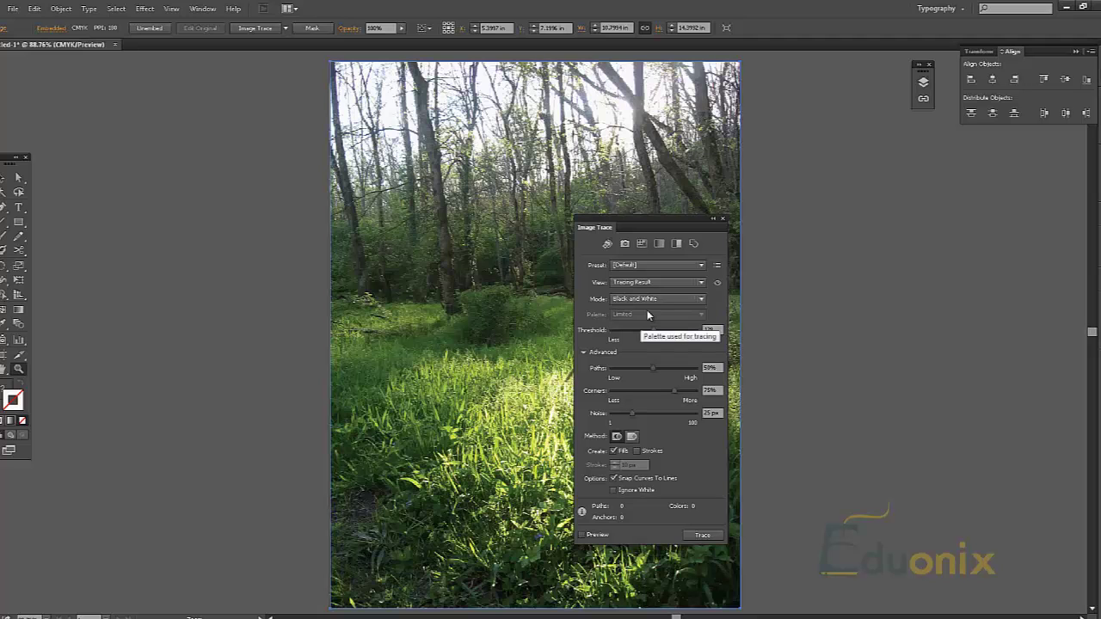
click(647, 282)
click(646, 279)
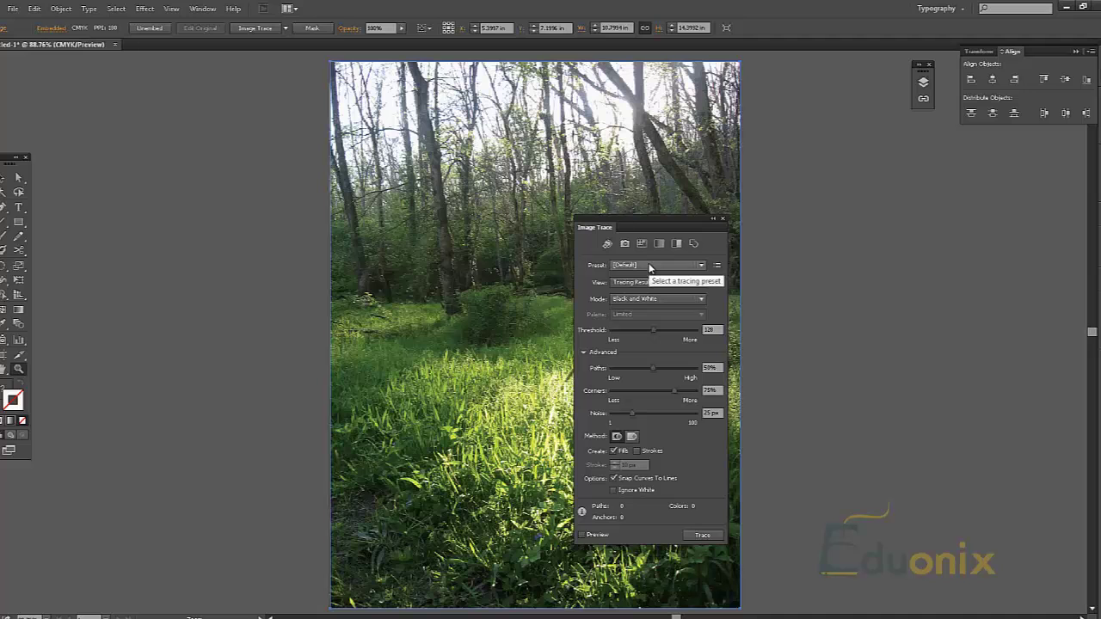
click(650, 267)
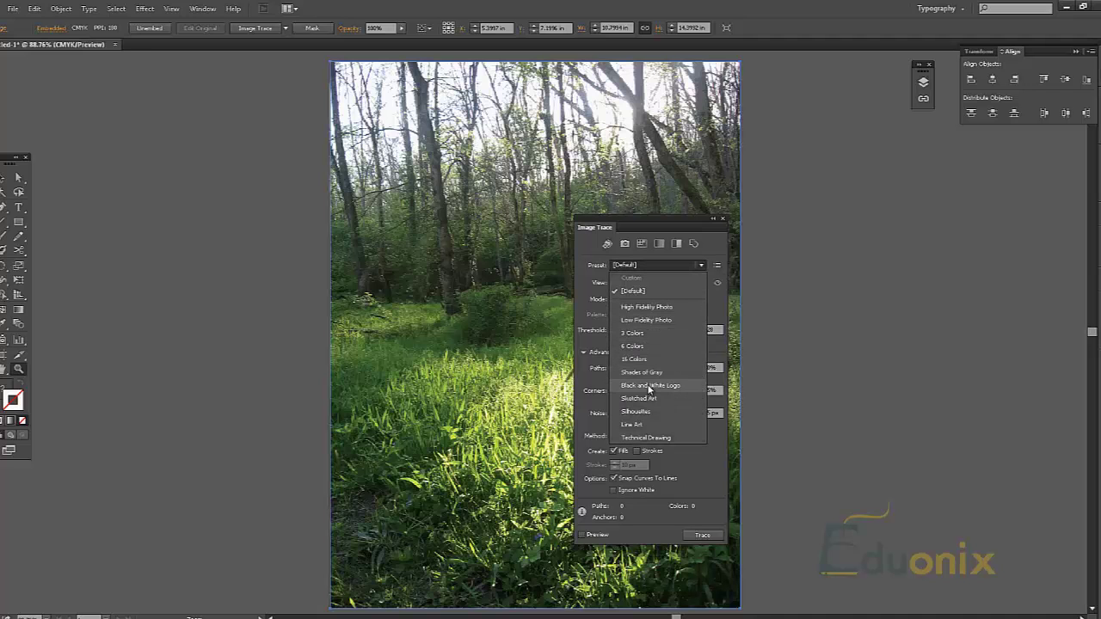
click(663, 308)
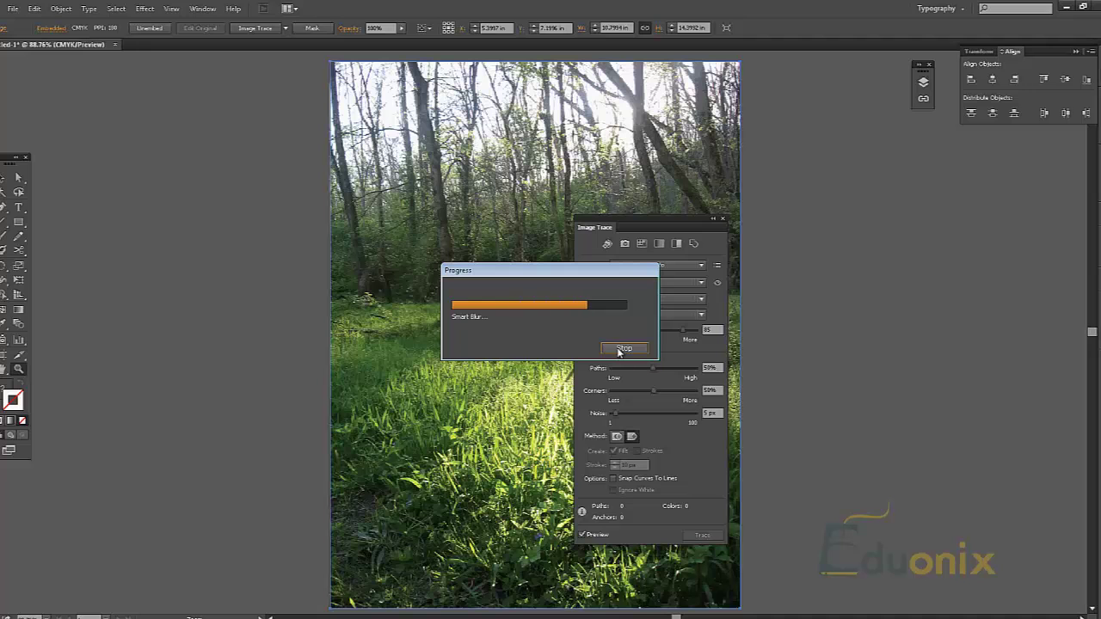
click(619, 349)
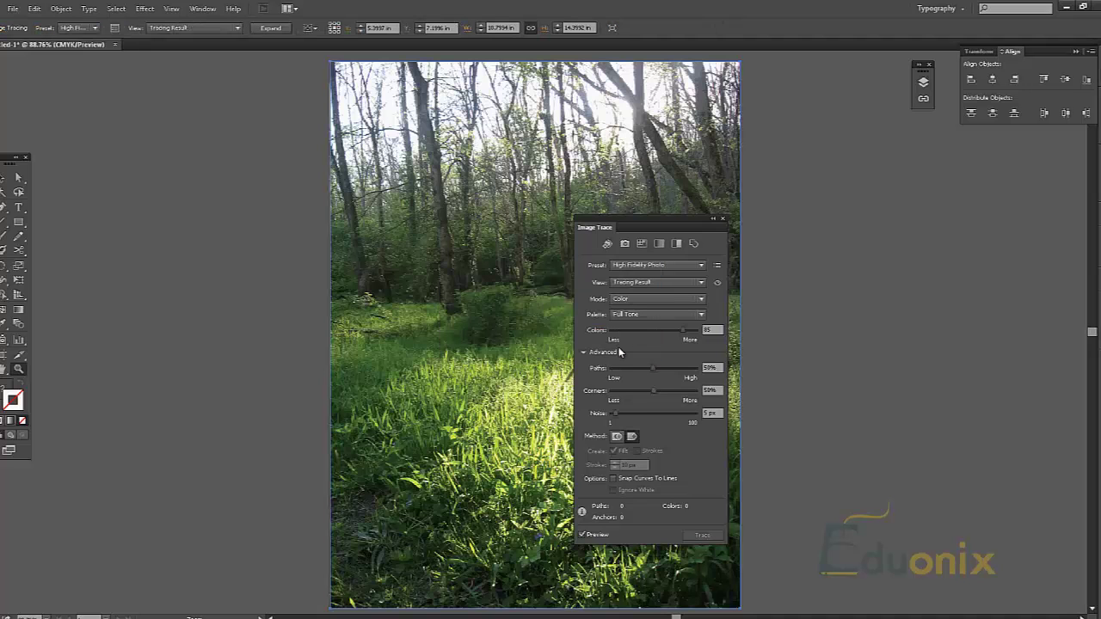
Turn the Image Trace preview off and on again to run the high-fidelity trace, and inspect the traced grass.
click(588, 536)
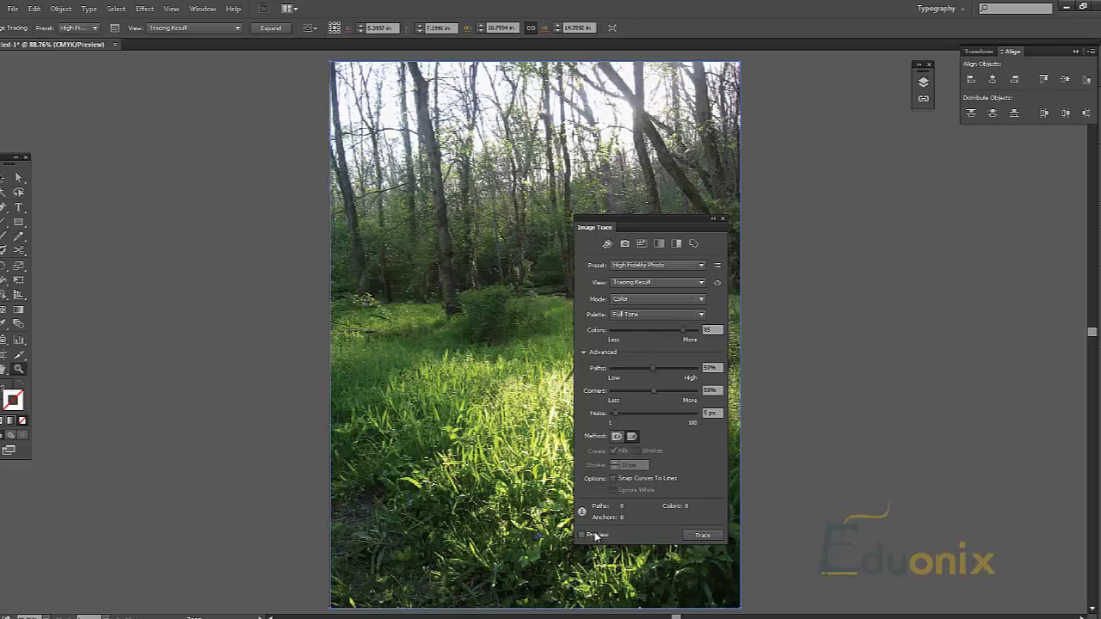
click(597, 537)
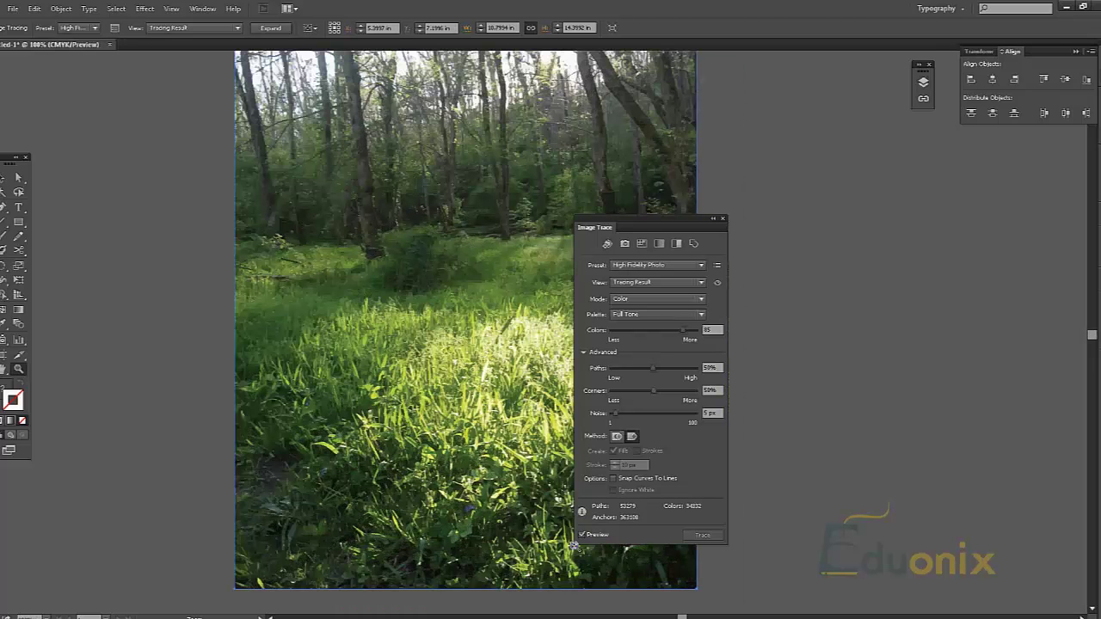
mouse_move(445, 260)
mouse_down()
mouse_move(435, 354)
mouse_move(437, 301)
mouse_up()
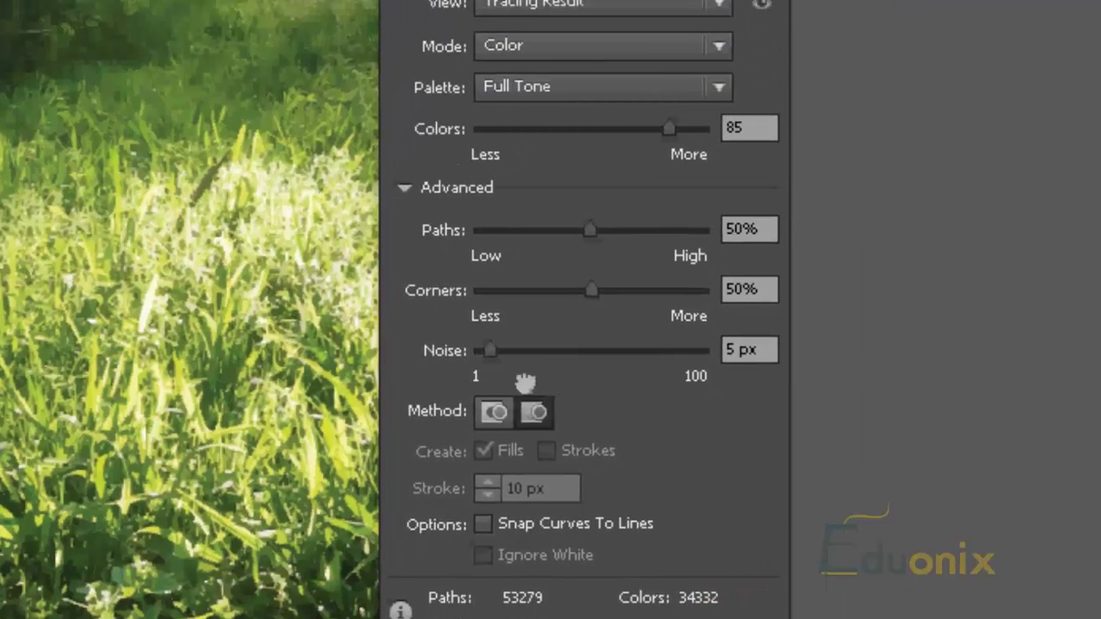
drag(106, 618, 37, 592)
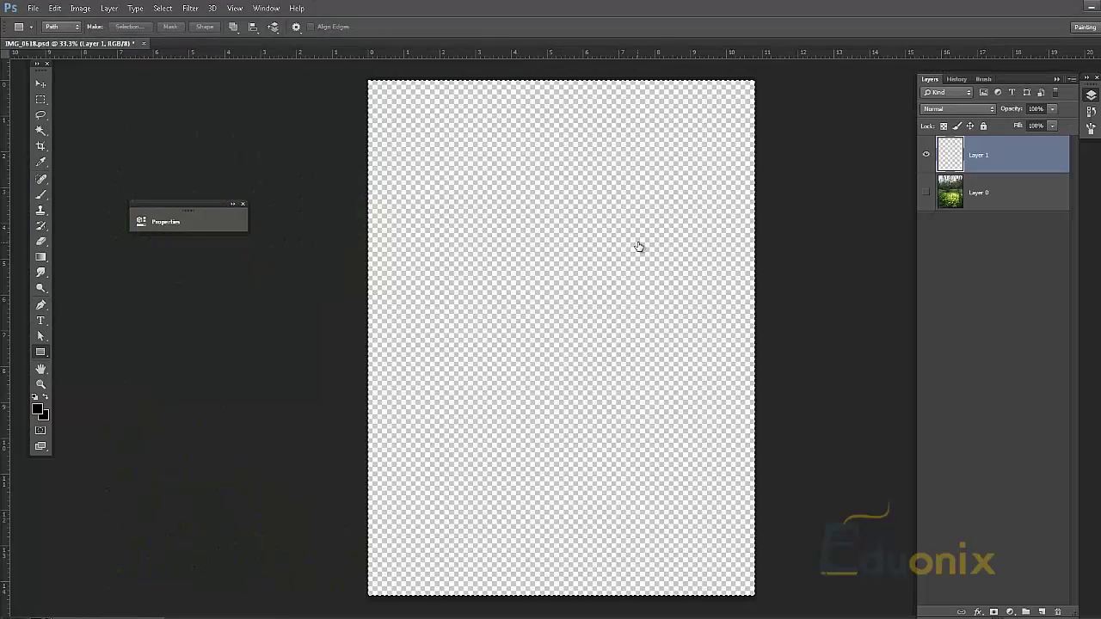
In Photoshop, make Layer 0 visible and copy the whole original photo from that layer.
click(926, 193)
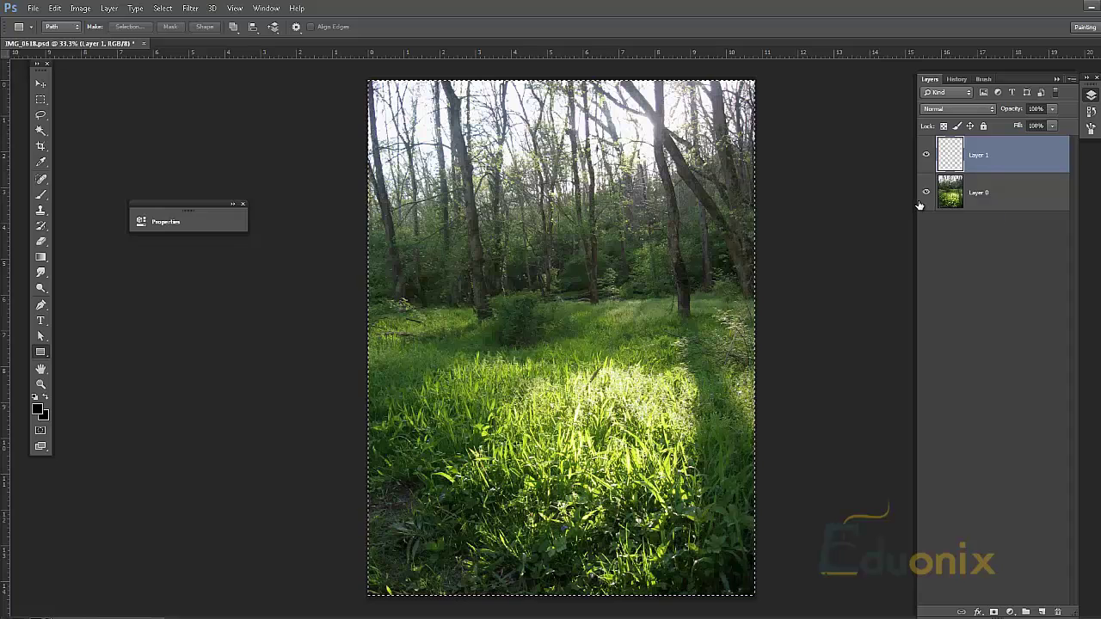
key(ctrl+c)
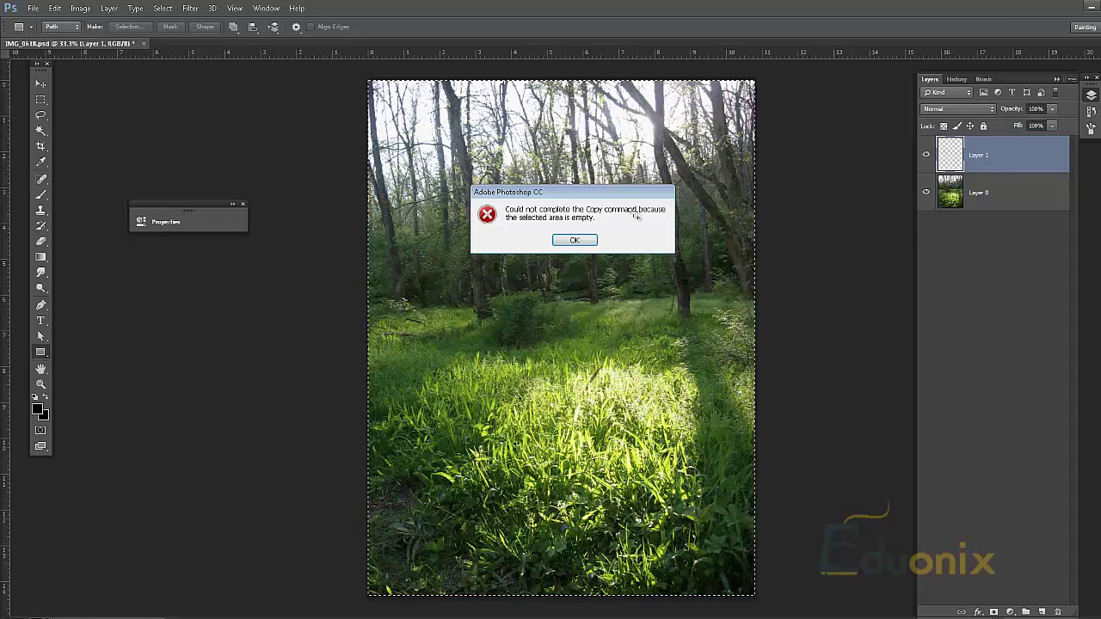
click(574, 242)
click(987, 197)
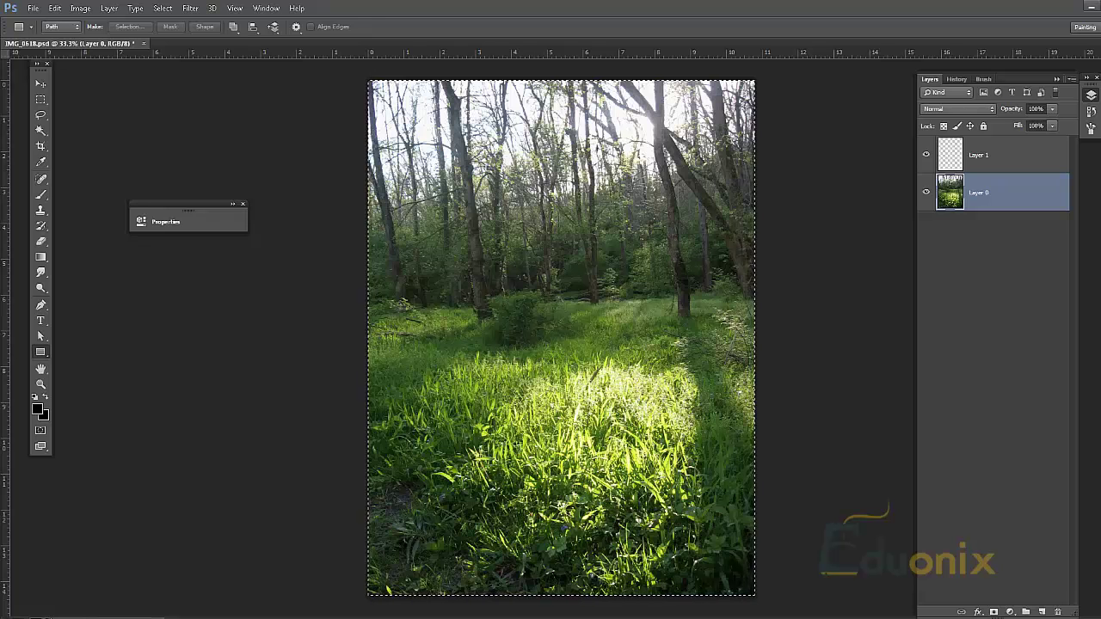
key(ctrl+d)
In Illustrator, paste the original photo to the right of the traced version and select the traced image.
key(alt+Tab)
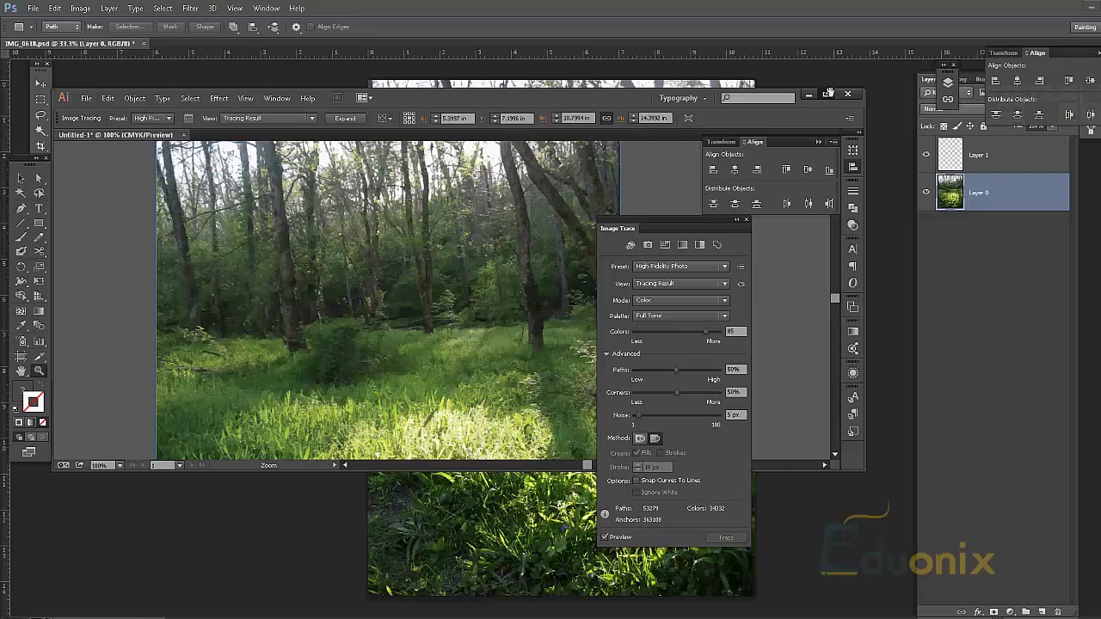
click(826, 94)
drag(821, 404, 418, 418)
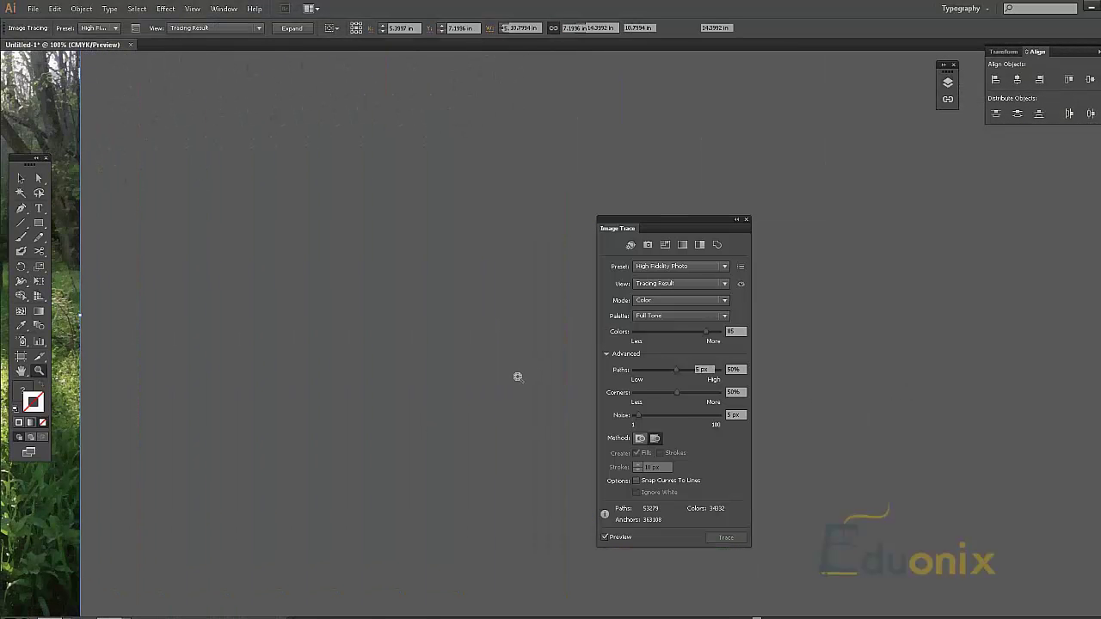
key(ctrl+v)
drag(363, 433, 581, 424)
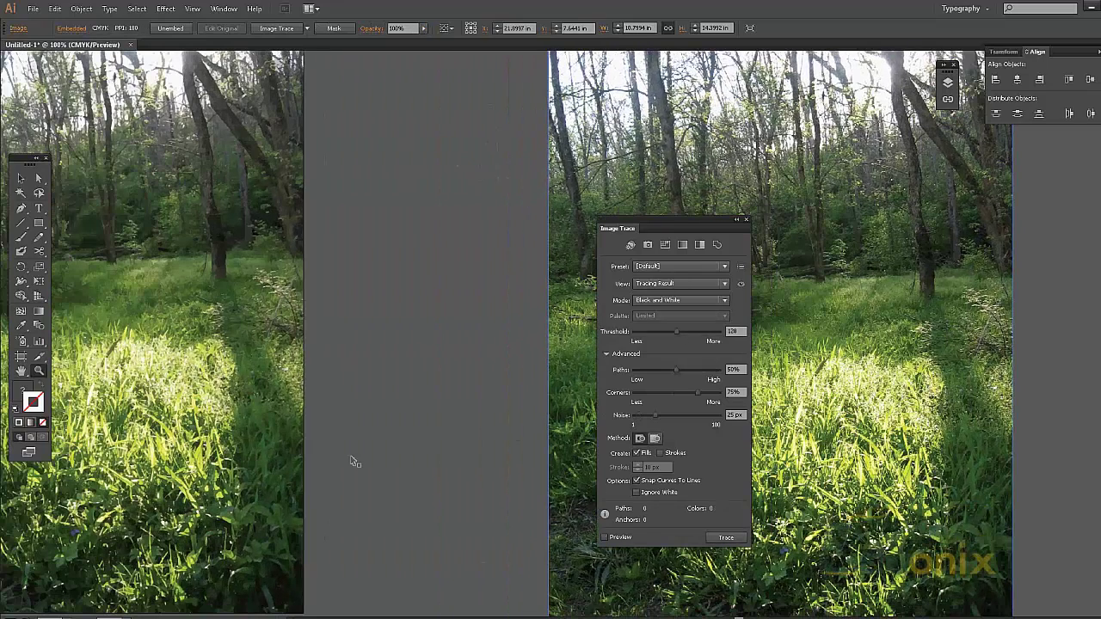
click(156, 338)
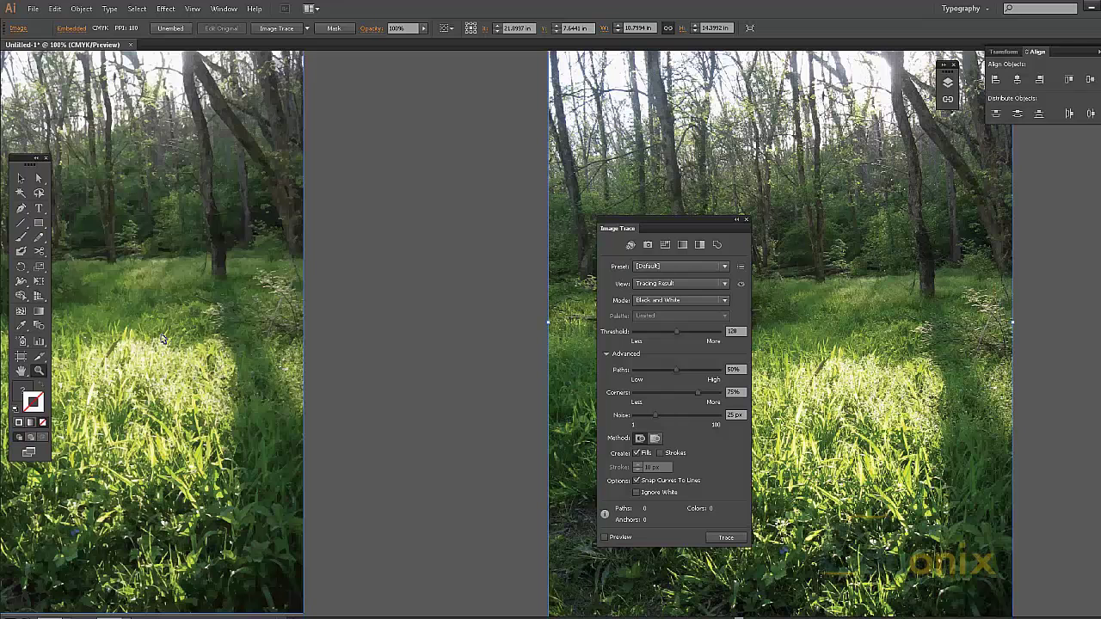
click(119, 127)
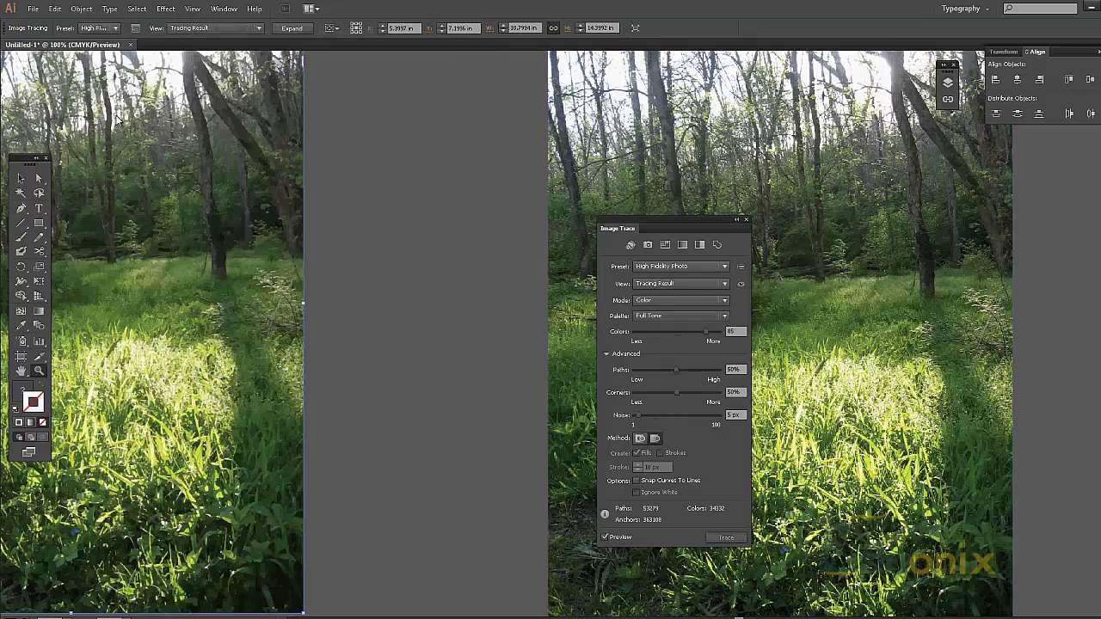
Expand the traced image's object and fill into editable vector paths.
click(85, 9)
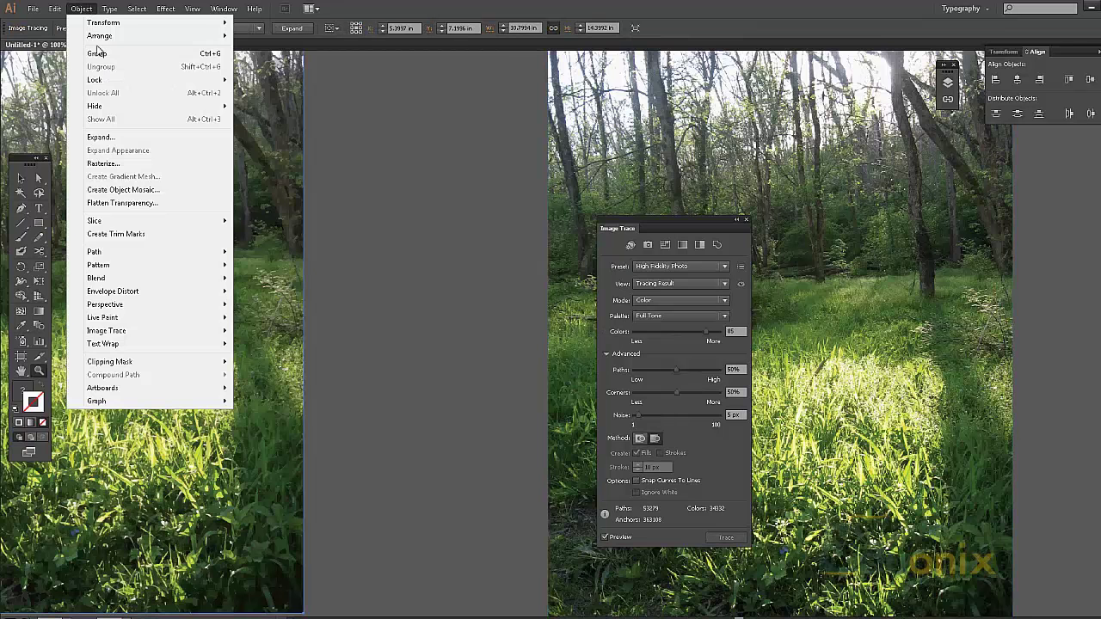
click(118, 138)
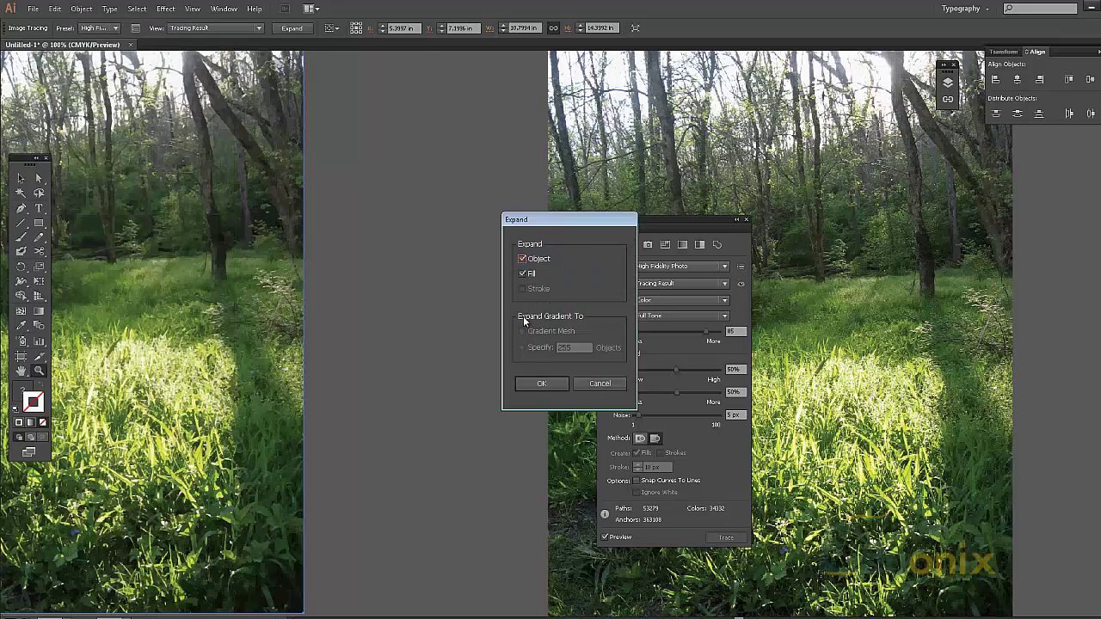
click(560, 383)
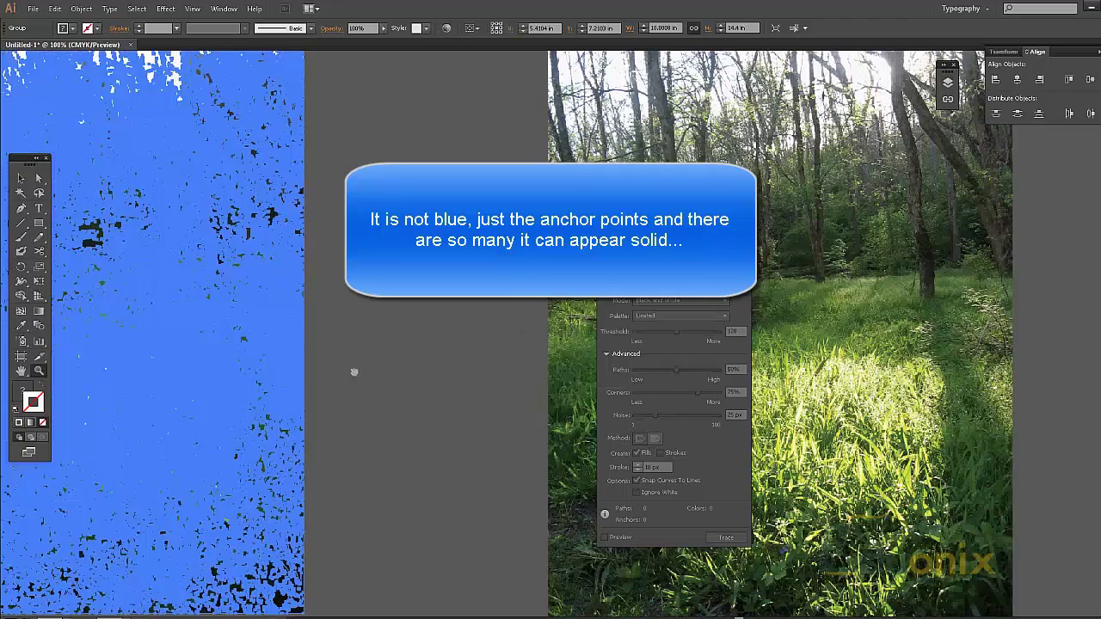
Select the pasted original photo and scale it down proportionally to about 2.5 by 3.33 in.
drag(263, 384, 166, 279)
drag(798, 184, 413, 312)
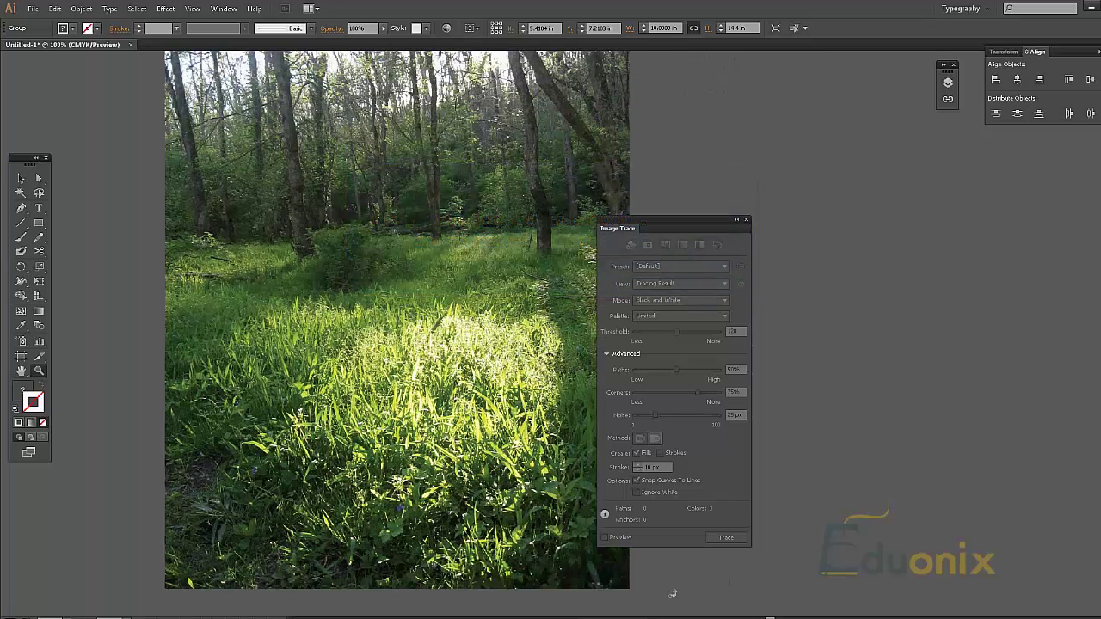
click(630, 585)
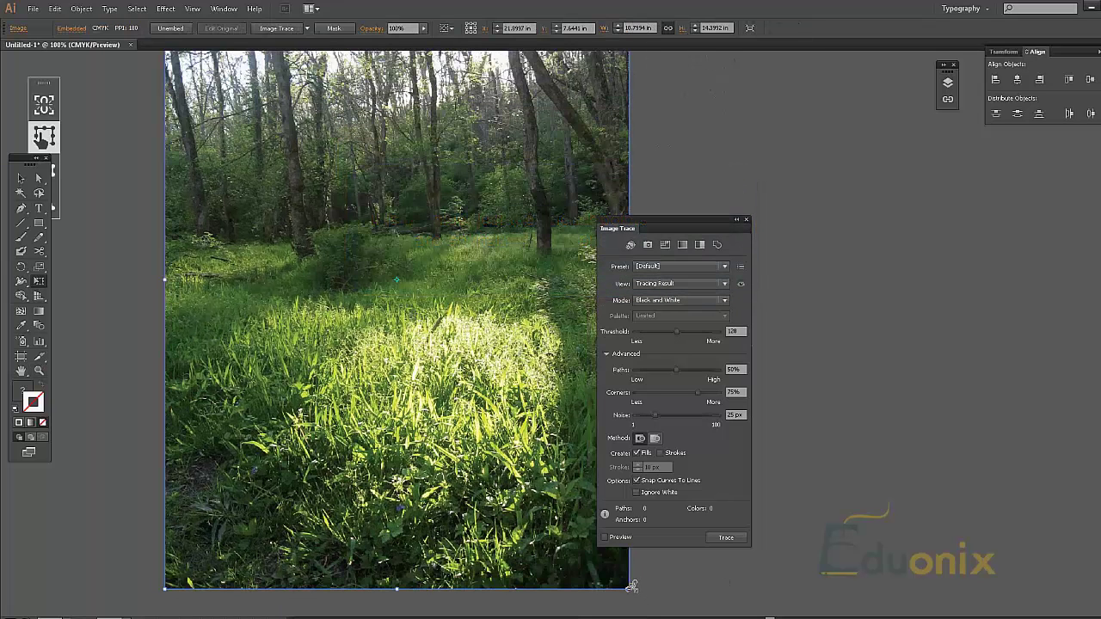
drag(630, 586, 260, 111)
drag(327, 253, 499, 516)
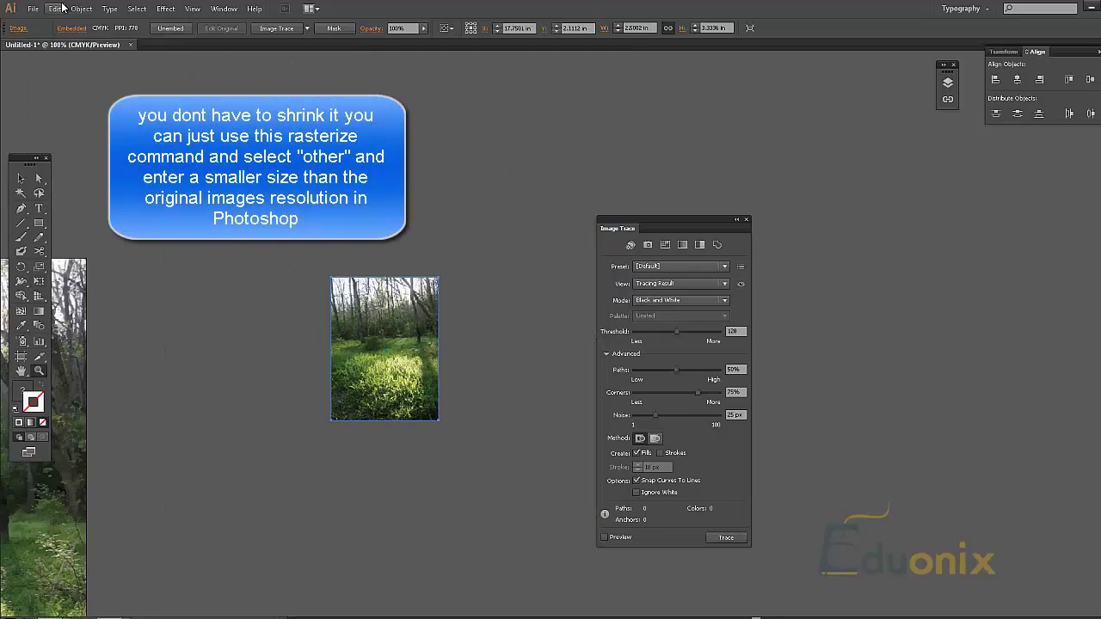
Rasterize the reduced photo in CMYK at a custom resolution of 36 ppi on a white background.
click(80, 8)
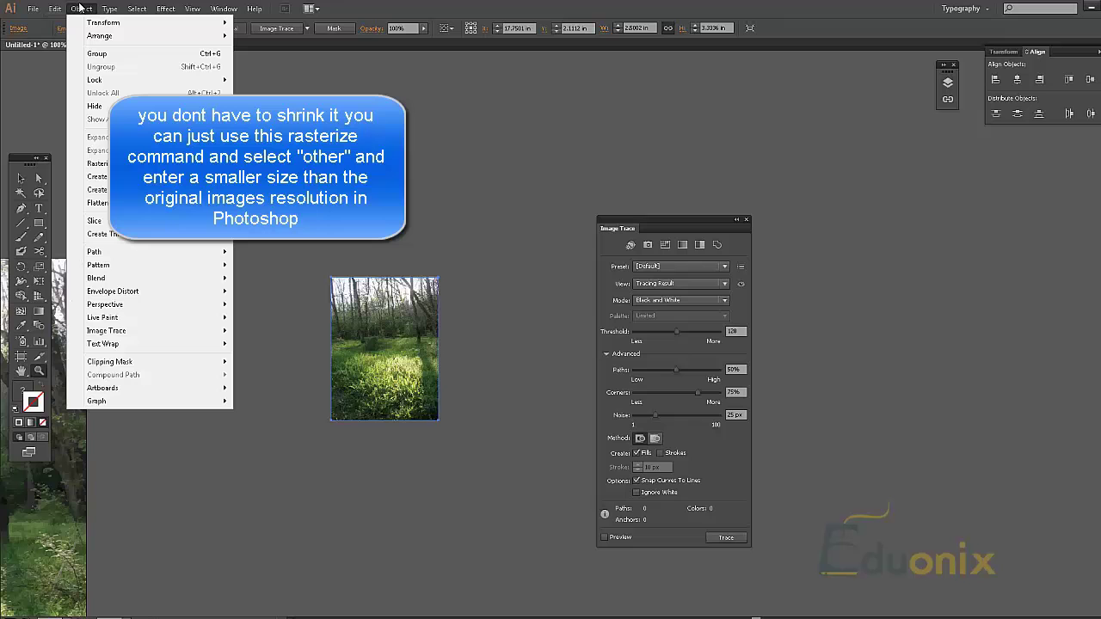
click(97, 163)
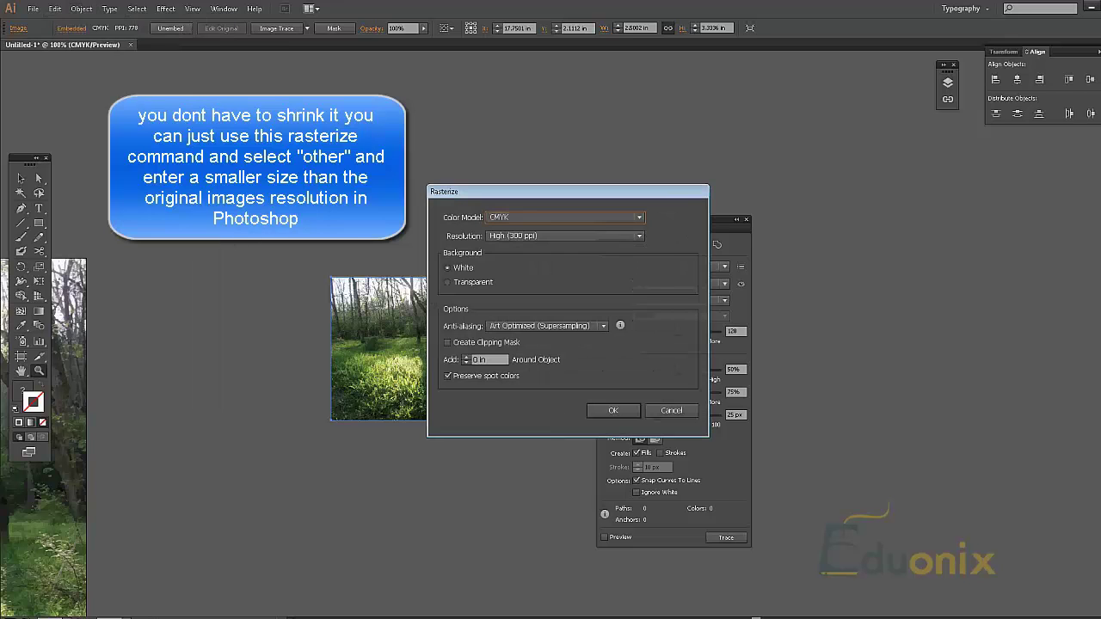
click(594, 236)
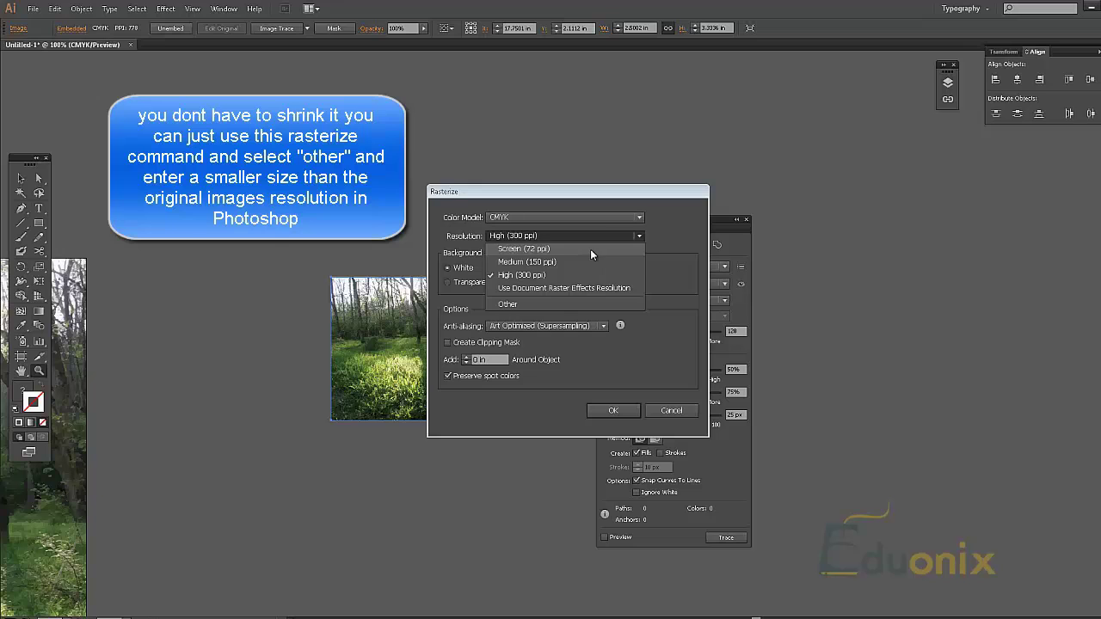
click(590, 249)
click(549, 234)
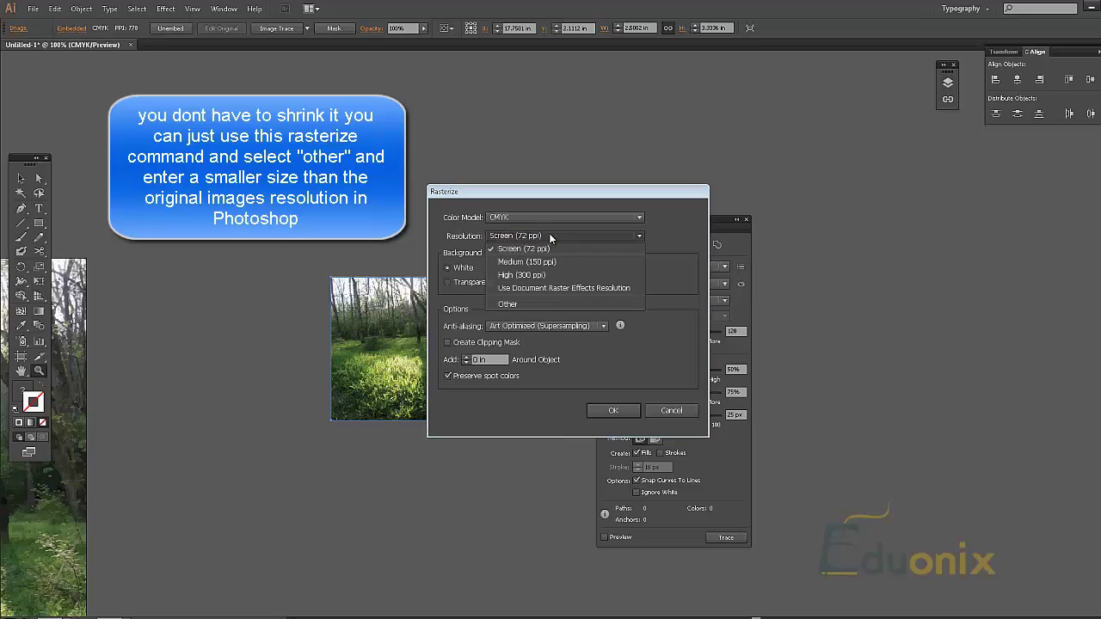
click(530, 304)
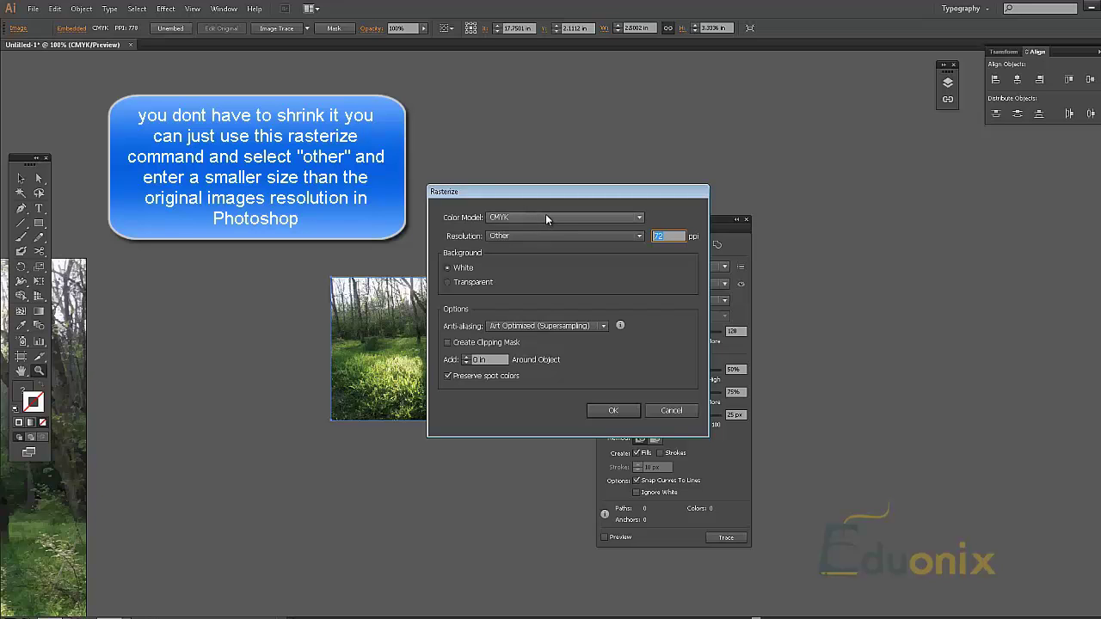
text(36)
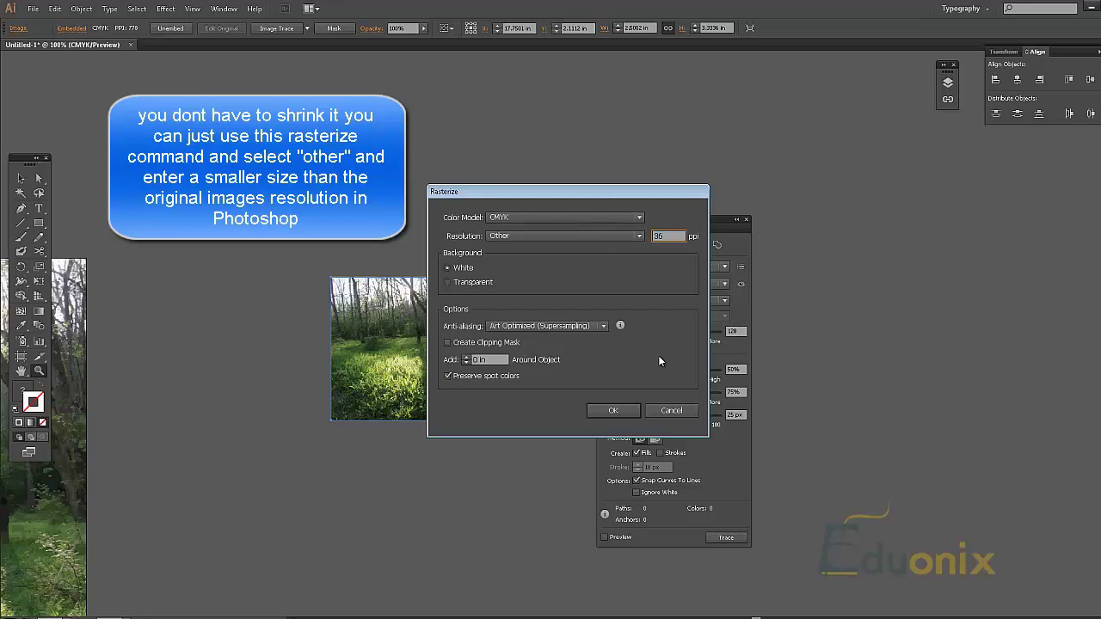
click(624, 409)
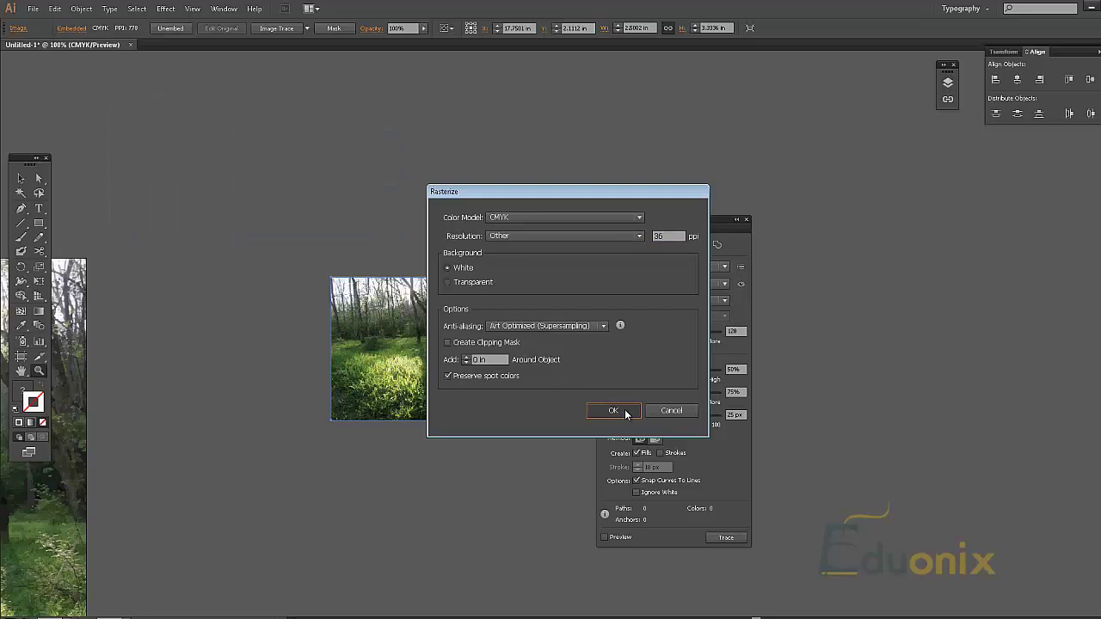
click(613, 413)
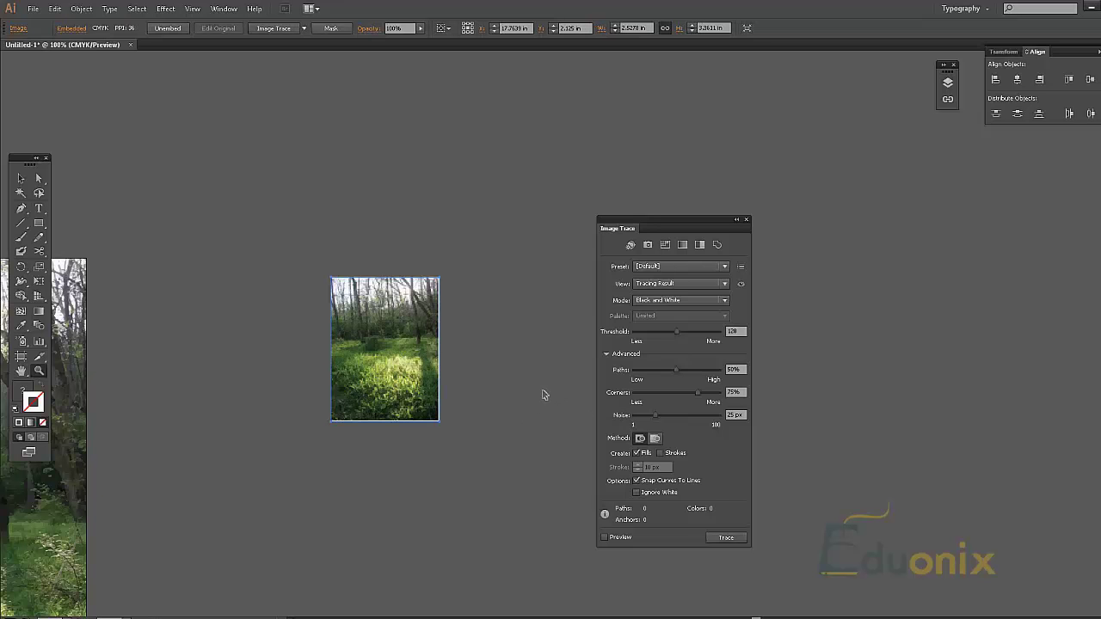
Inspect the rasterized photo's pixels up close and undo the 36 ppi rasterization.
click(455, 472)
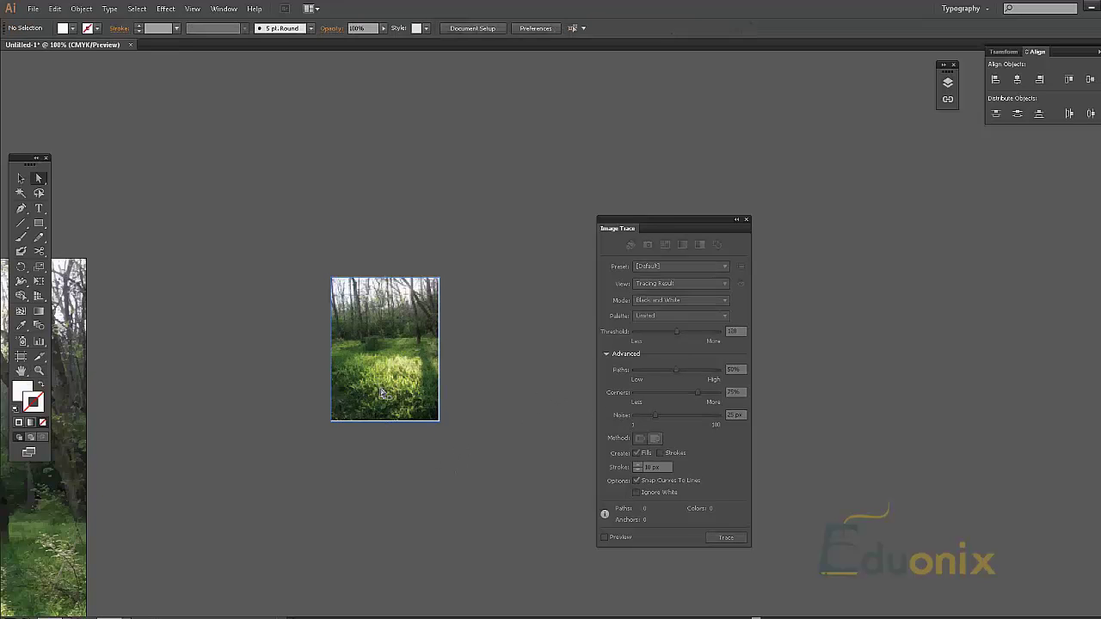
key(v)
drag(384, 393, 395, 497)
key(ctrl+z)
key(z)
drag(289, 259, 448, 441)
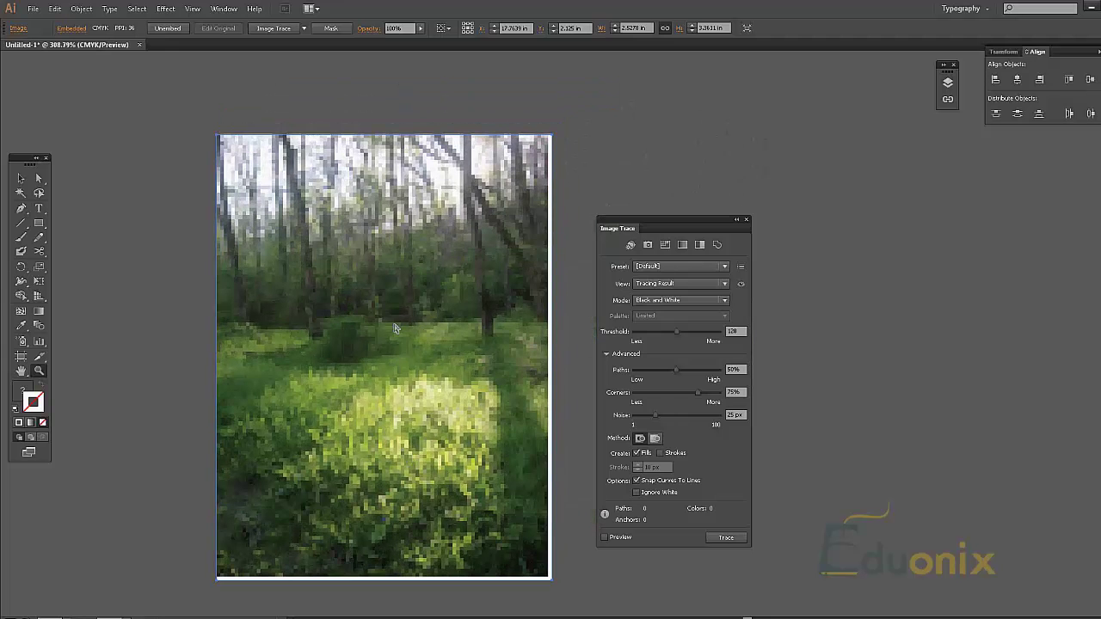
key(ctrl+z)
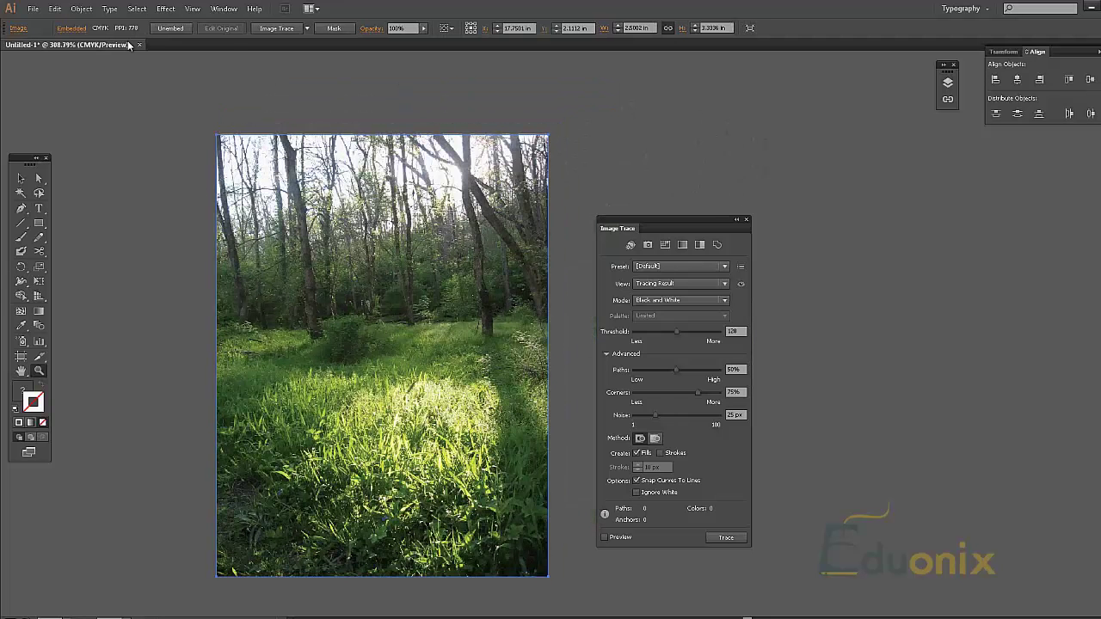
Rasterize the reduced photo again in CMYK at Medium (150 ppi) resolution with a white background.
click(82, 8)
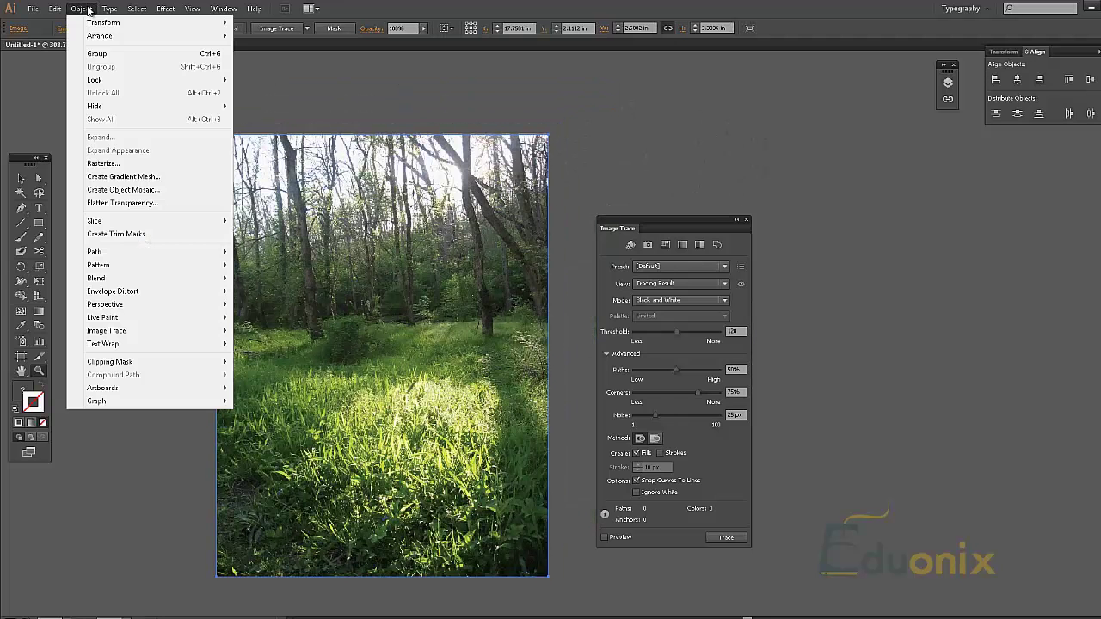
click(138, 163)
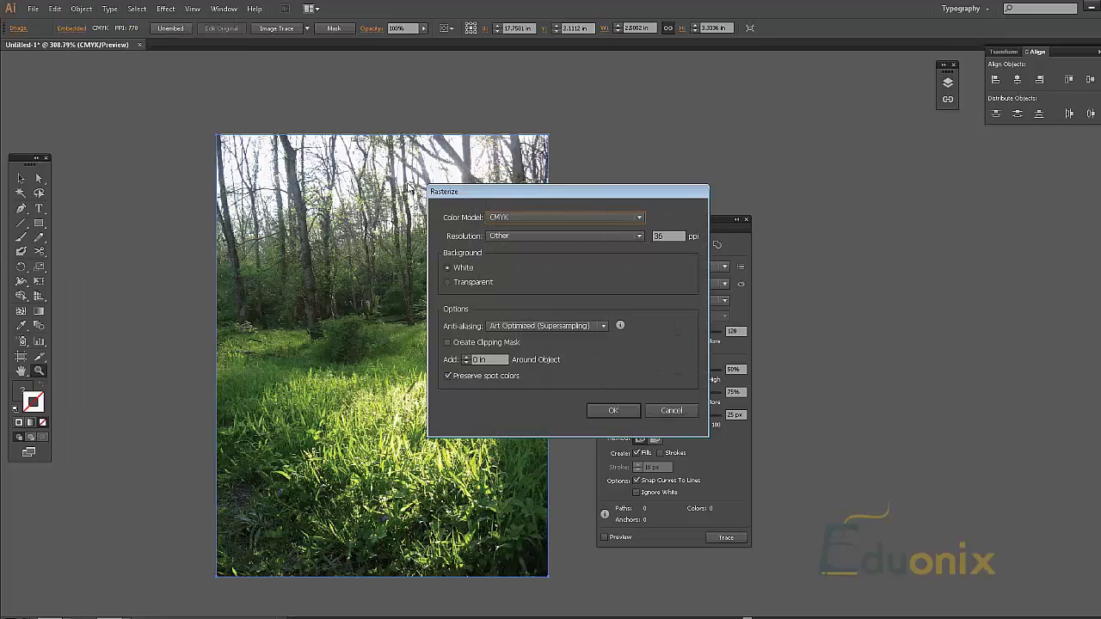
click(523, 217)
click(520, 229)
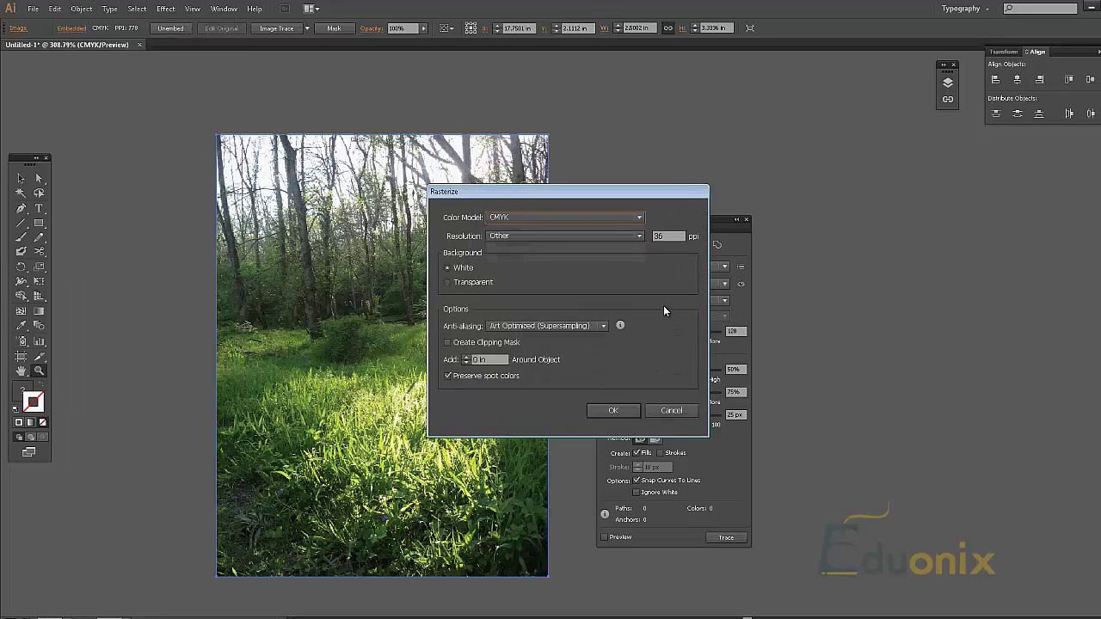
click(575, 236)
click(546, 262)
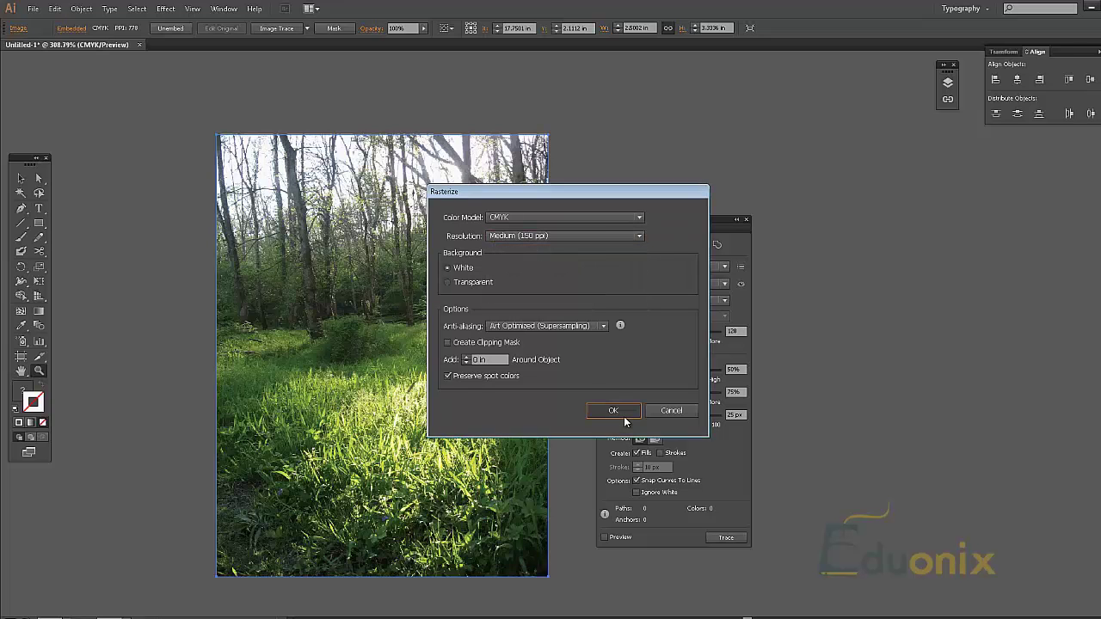
click(614, 411)
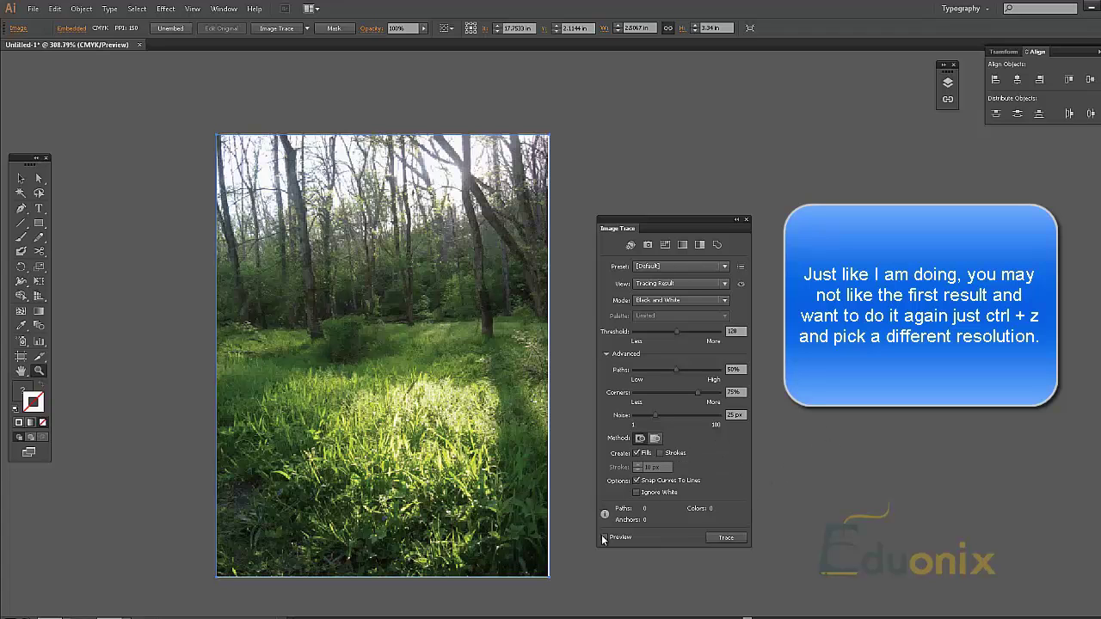
Trace the rasterized photo with the Low Fidelity Photo preset, and switch the trace to the High Fidelity Photo preset.
click(658, 301)
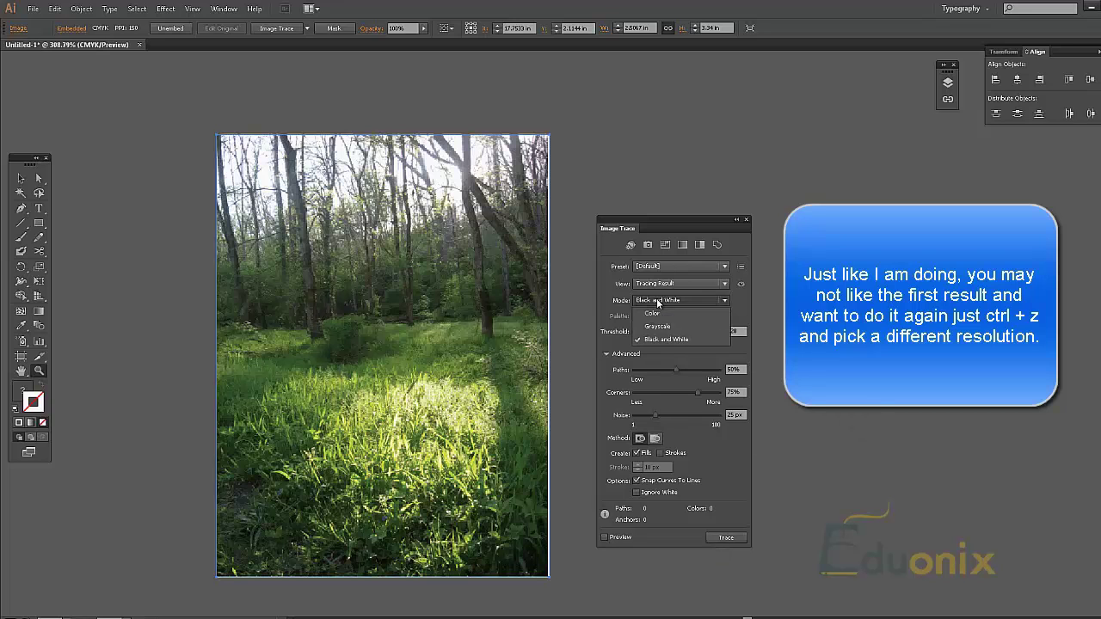
click(666, 267)
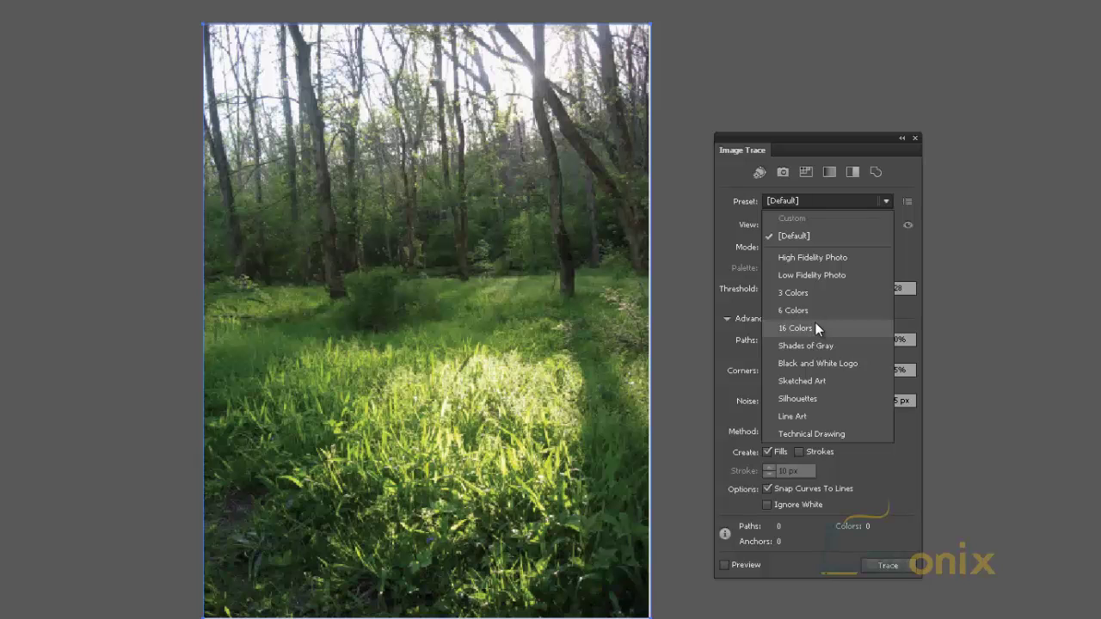
click(815, 276)
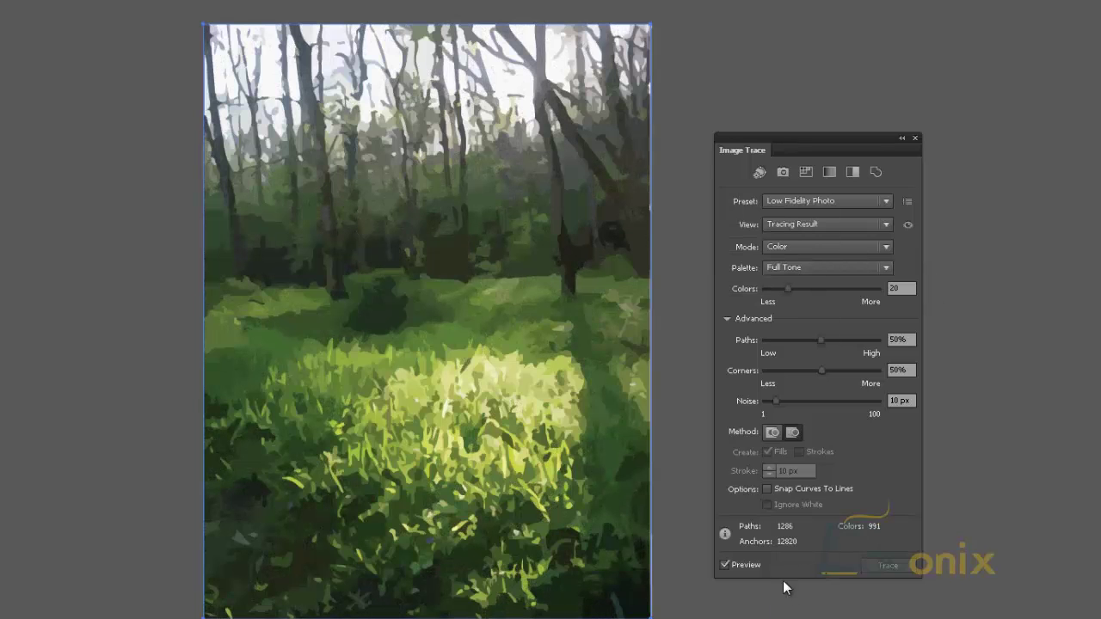
click(778, 200)
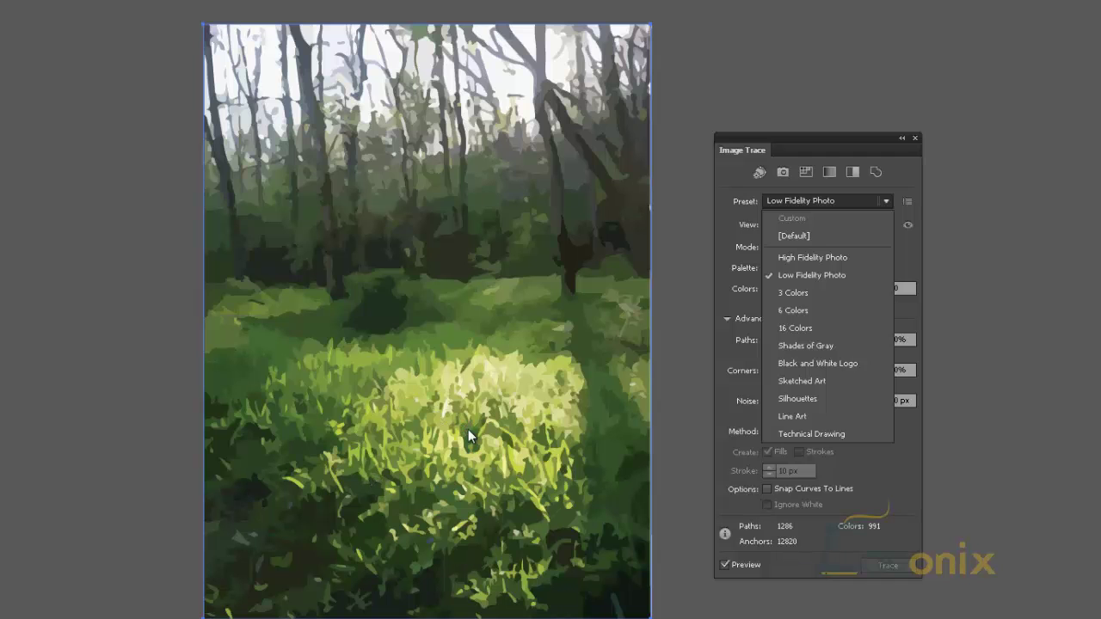
click(857, 257)
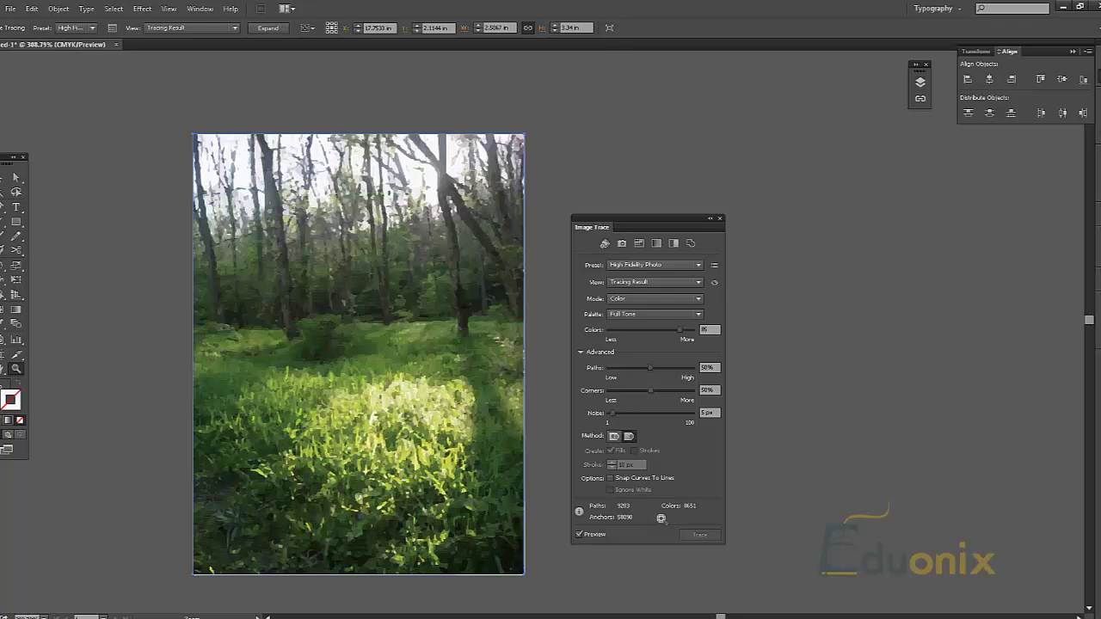
In Photoshop, preview a Posterize adjustment on Layer 0 at 4 and 15 levels, and cancel it.
ctrl+click(883, 218)
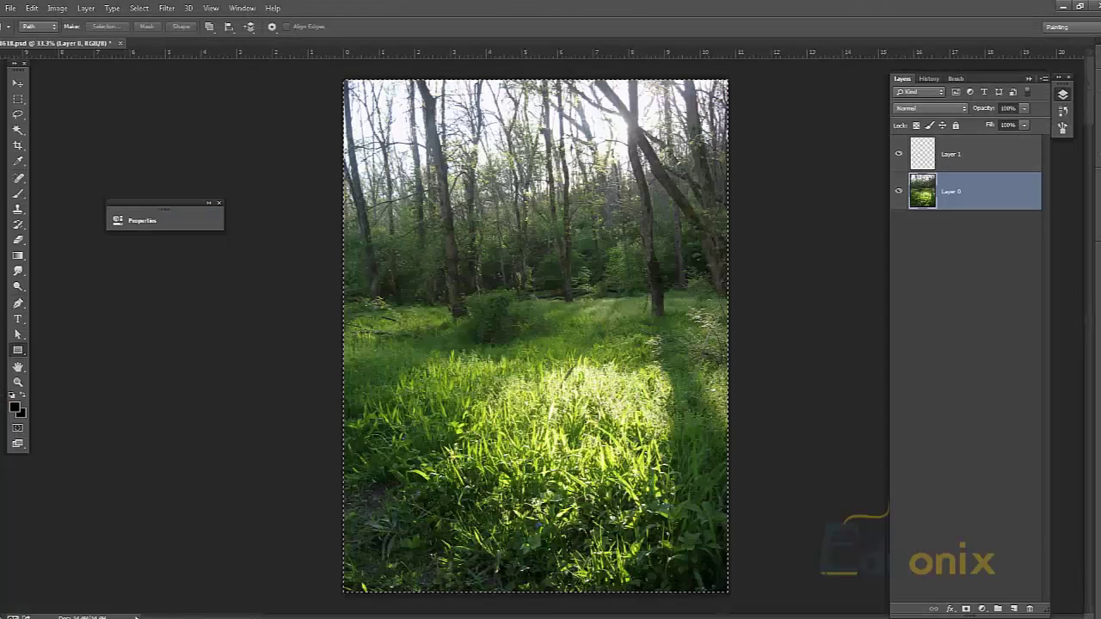
click(57, 8)
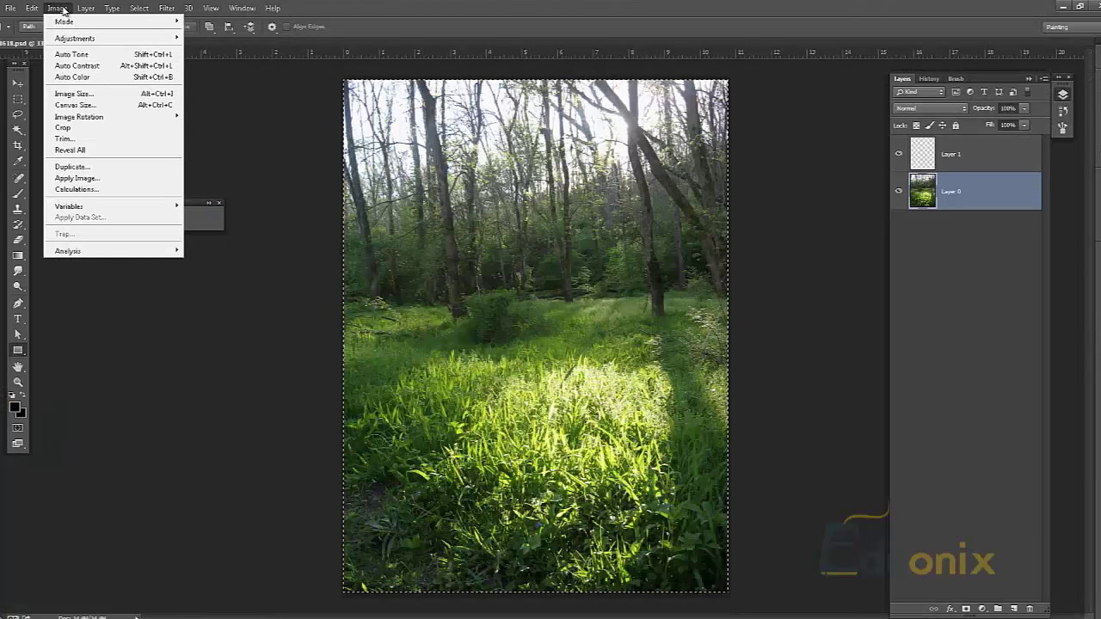
mouse_move(87, 43)
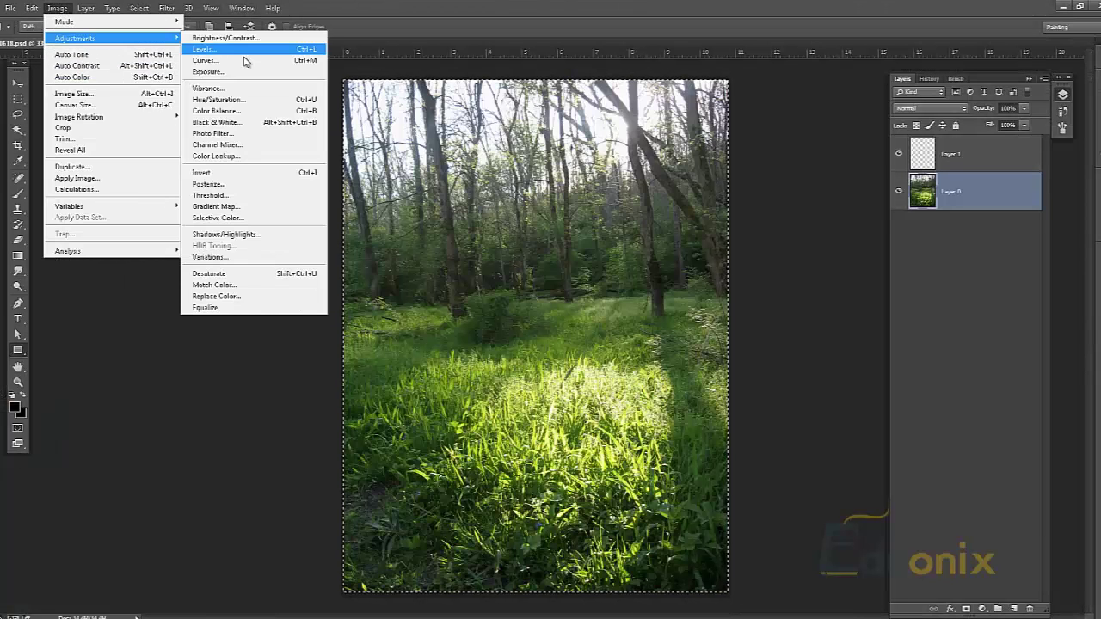
click(234, 183)
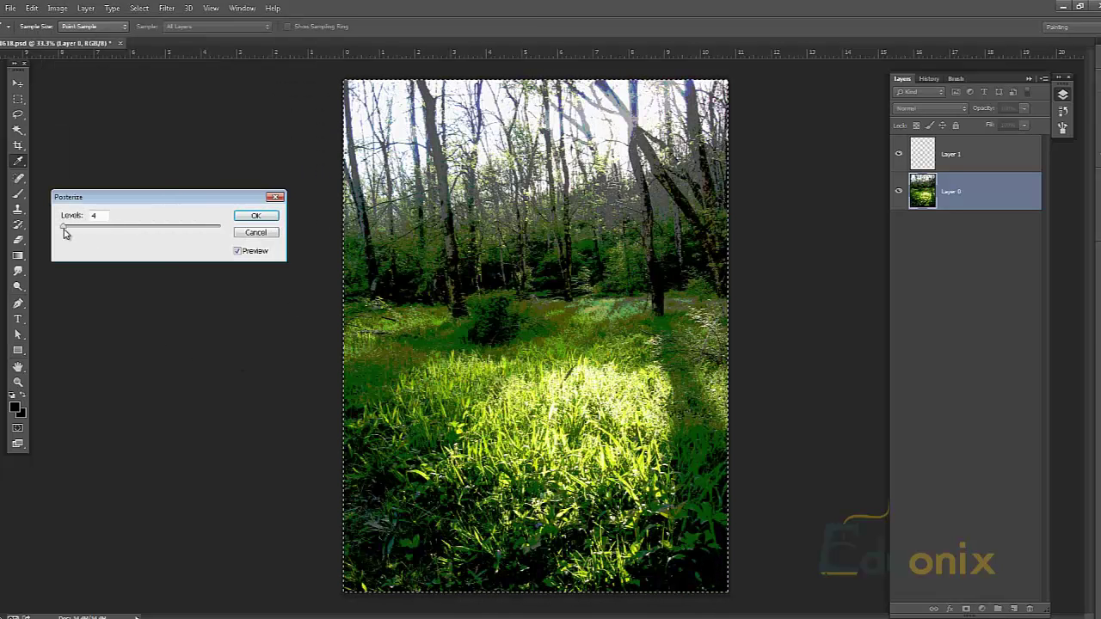
drag(62, 232, 72, 233)
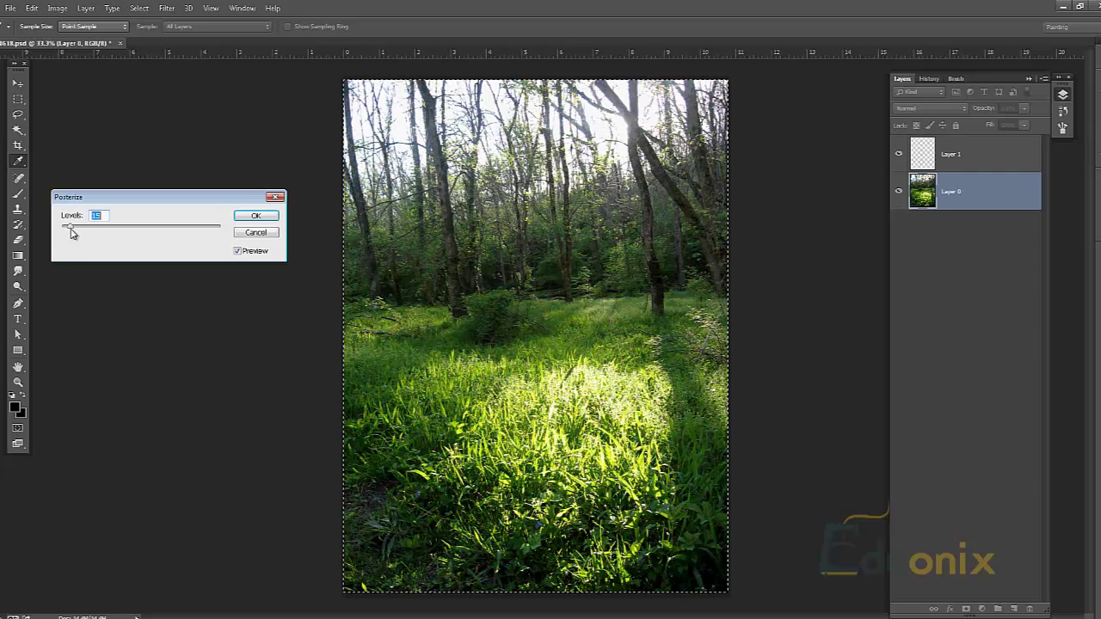
click(262, 233)
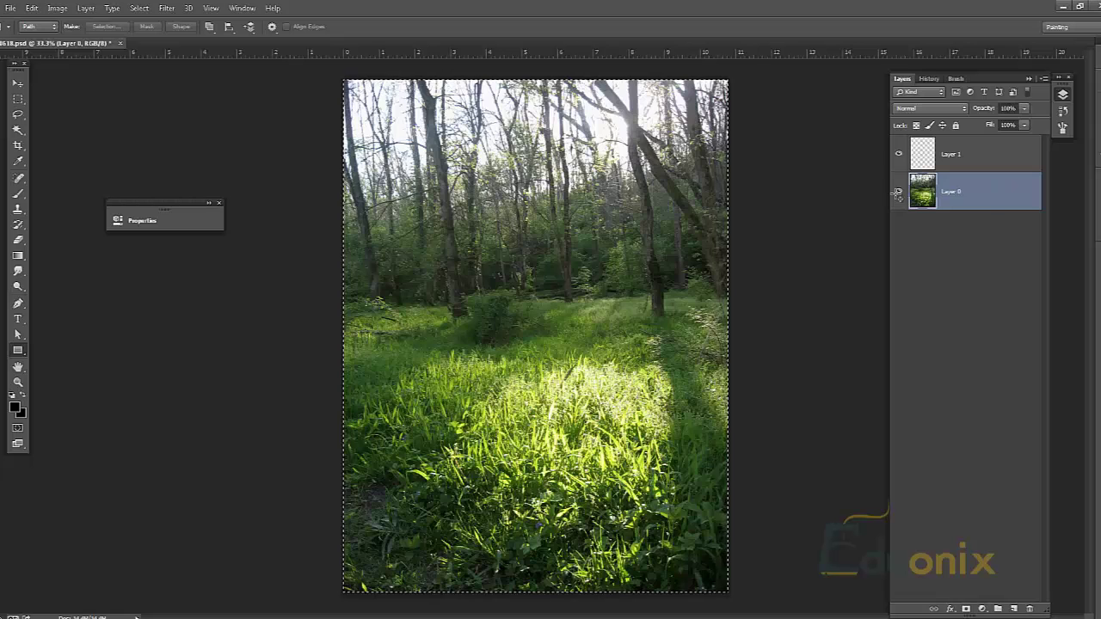
Hide Layer 0 and make the empty Layer 1 the active layer.
click(898, 191)
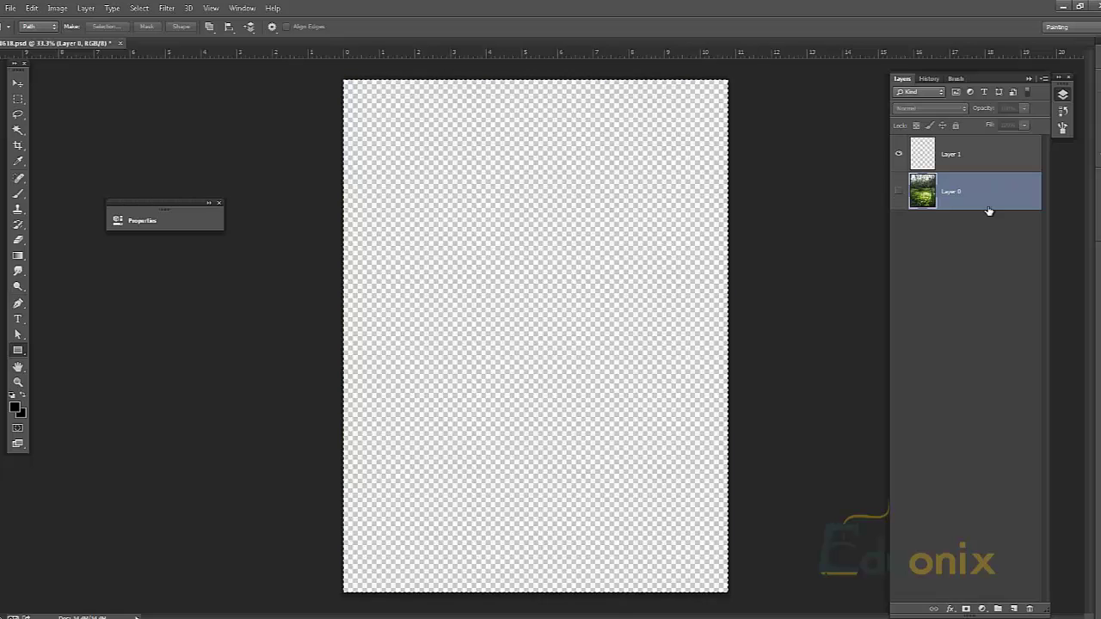
click(965, 169)
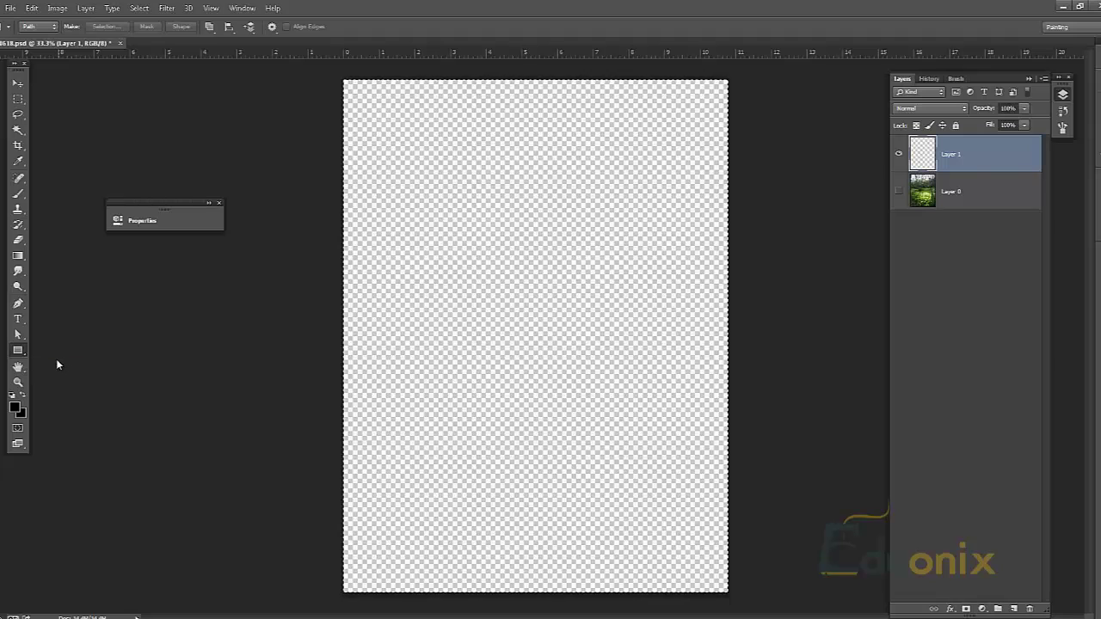
Draw a square rectangle path about 1203 px wide on Layer 1 and move it to about X 381 px, Y 576 px.
click(18, 356)
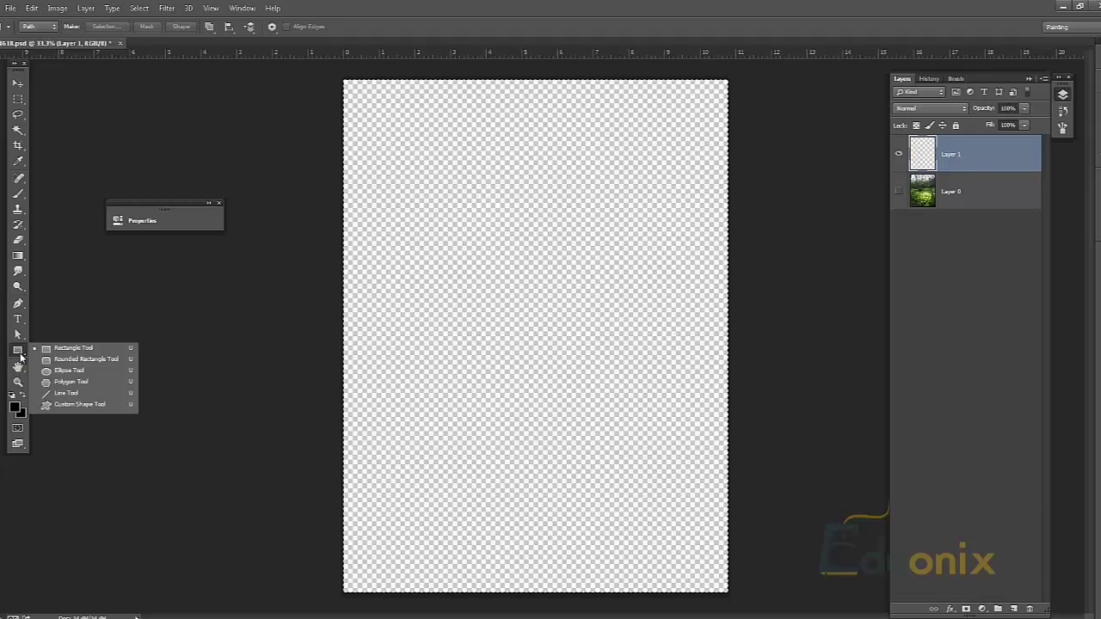
click(19, 354)
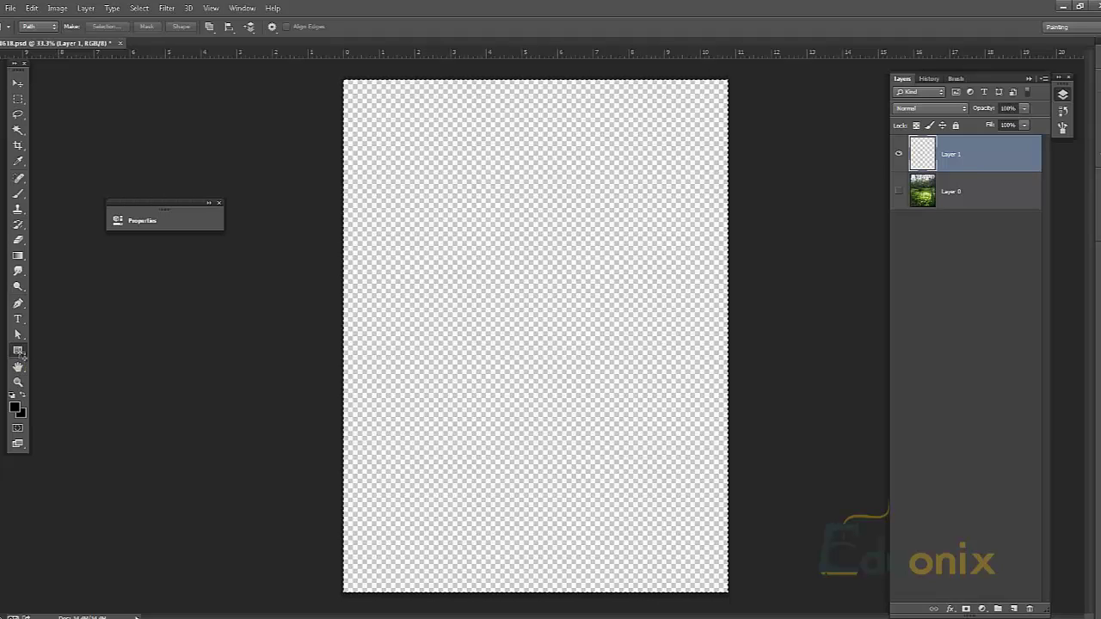
drag(376, 263, 617, 527)
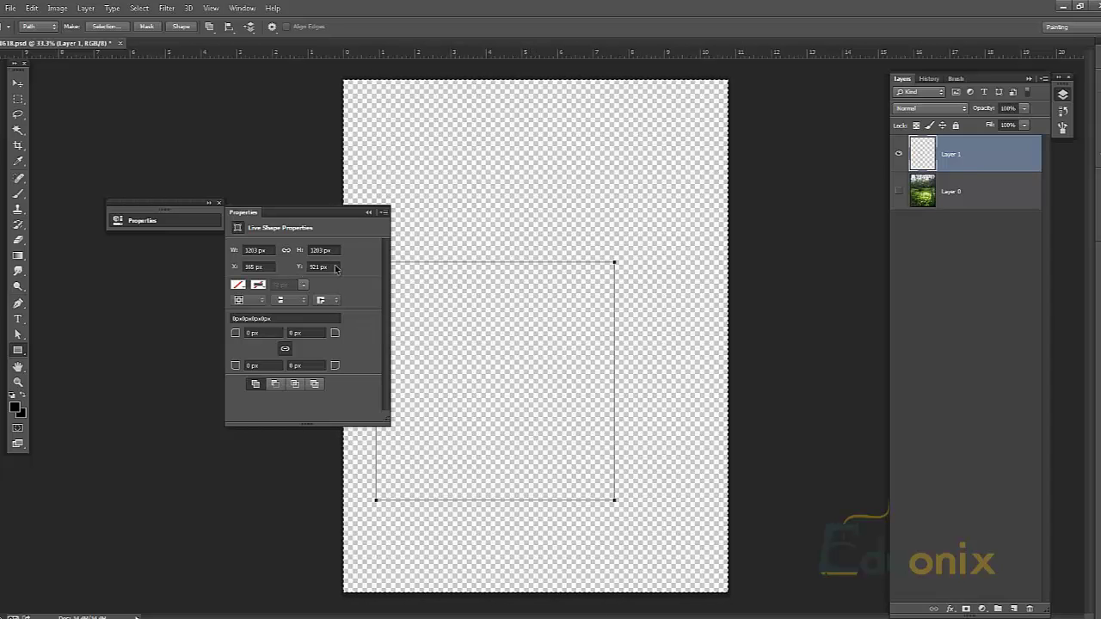
drag(507, 266, 551, 198)
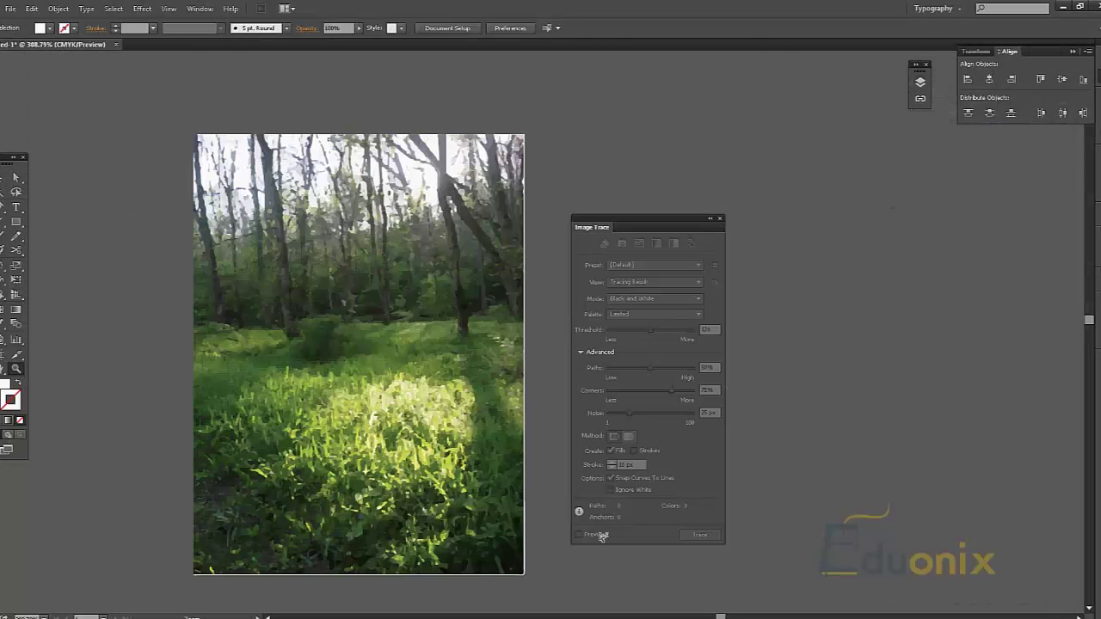
Switch to Illustrator and paste the square there as a Compound Path beside the forest artwork.
click(433, 388)
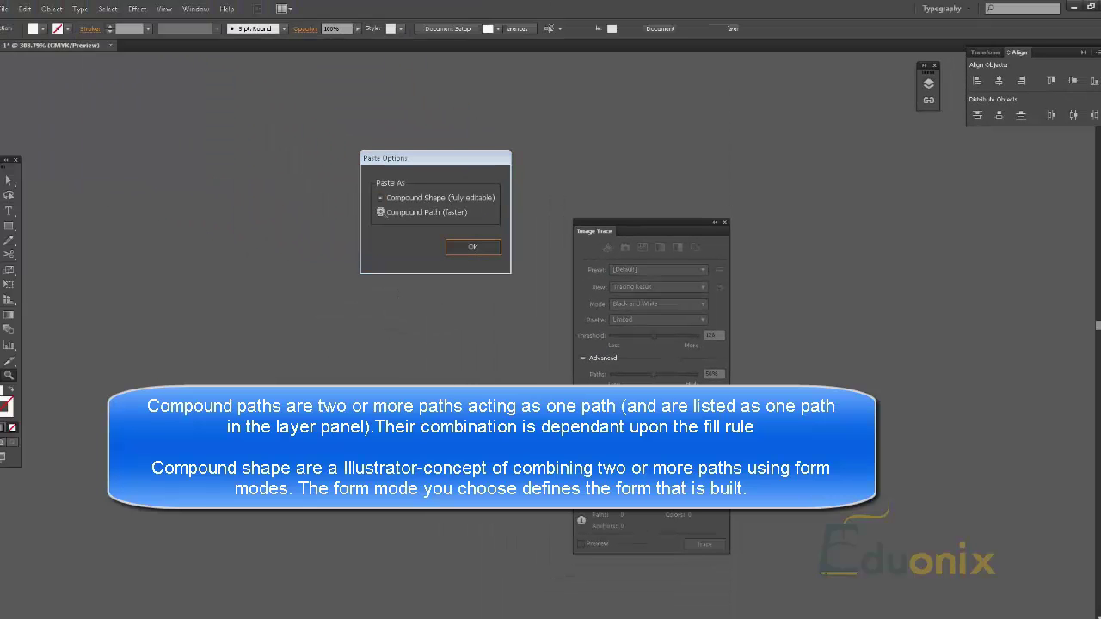
key(Return)
key(ctrl+minus)
key(ctrl+minus)
key(ctrl+minus)
key(ctrl+minus)
key(ctrl+minus)
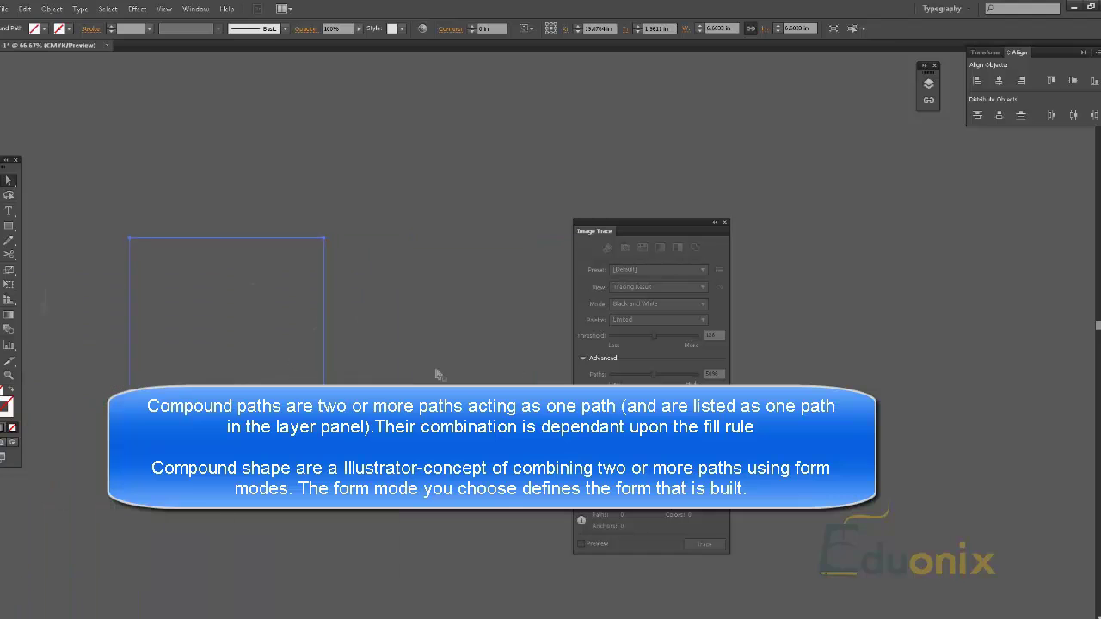
click(327, 364)
drag(346, 369, 443, 368)
key(ctrl+z)
drag(301, 431, 427, 530)
key(ctrl+z)
click(327, 496)
key(v)
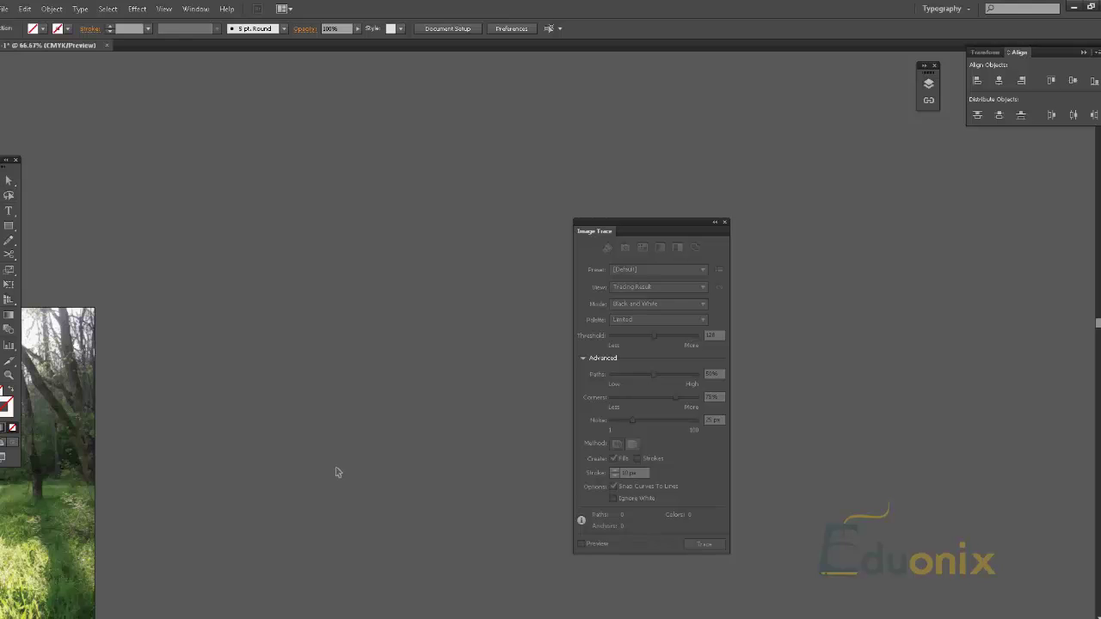
Give the pasted square the default white fill and black stroke, and apply a horizontal Flag warp with 23% bend.
click(335, 461)
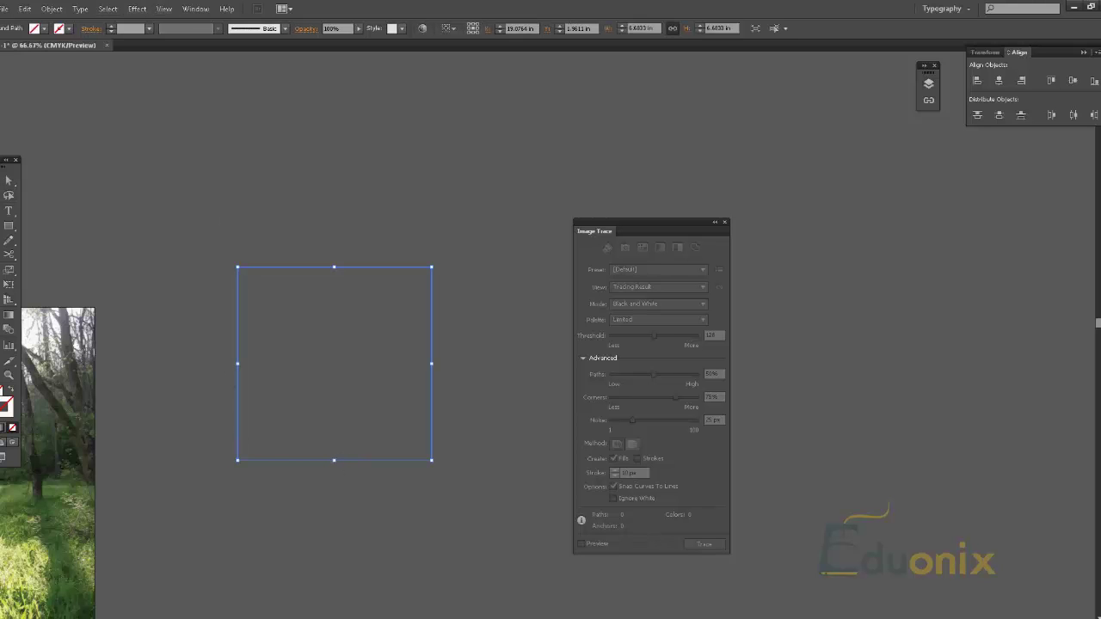
key(d)
click(136, 8)
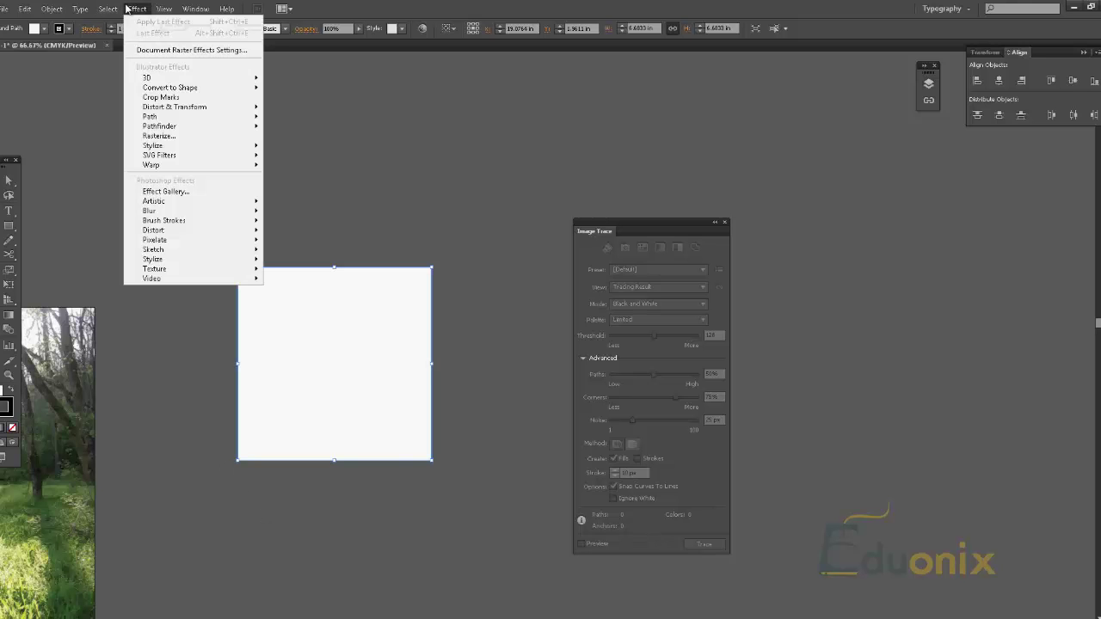
mouse_move(142, 77)
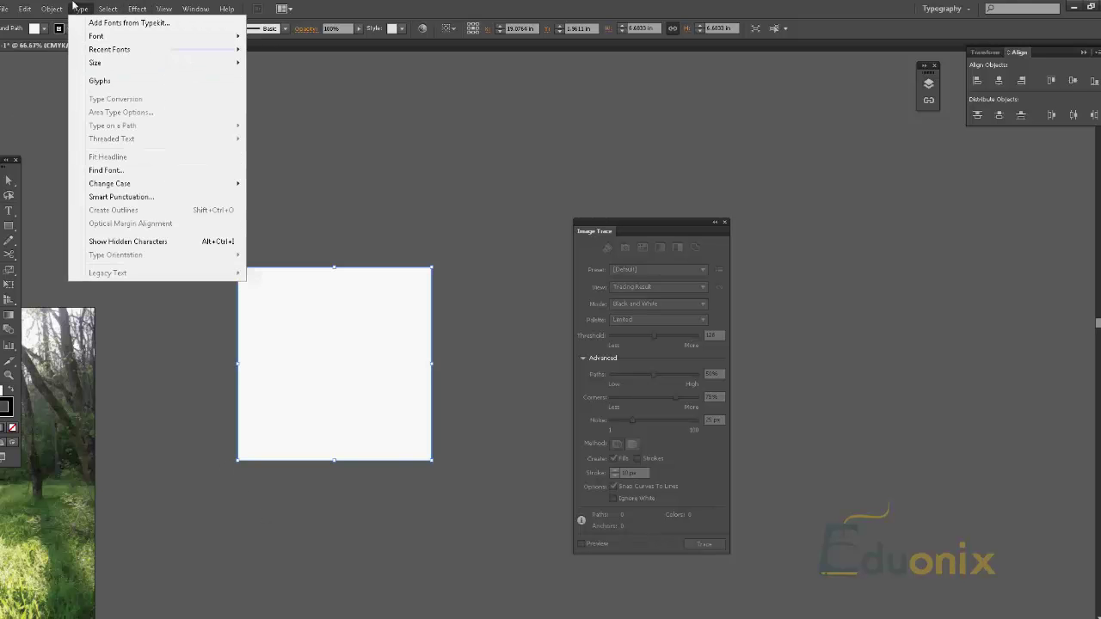
mouse_move(114, 6)
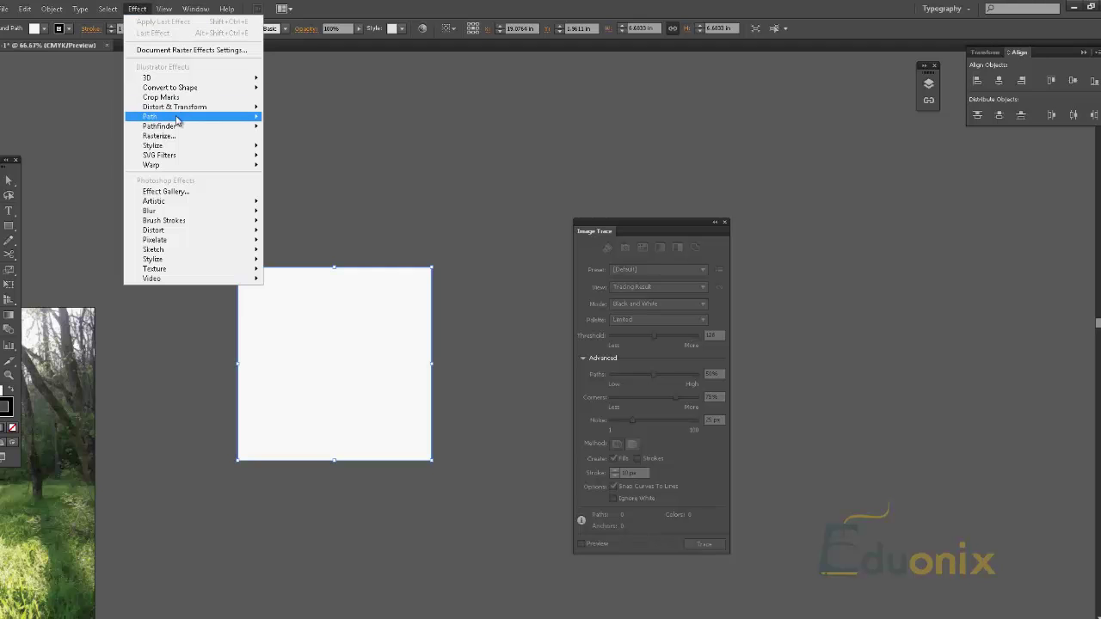
mouse_move(178, 120)
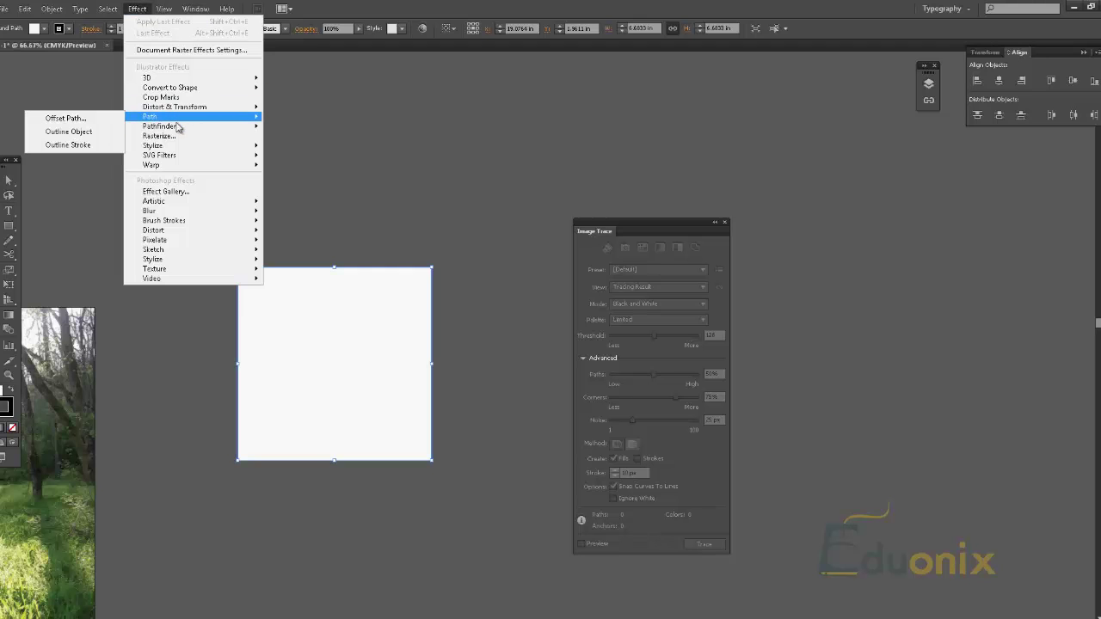
mouse_move(179, 171)
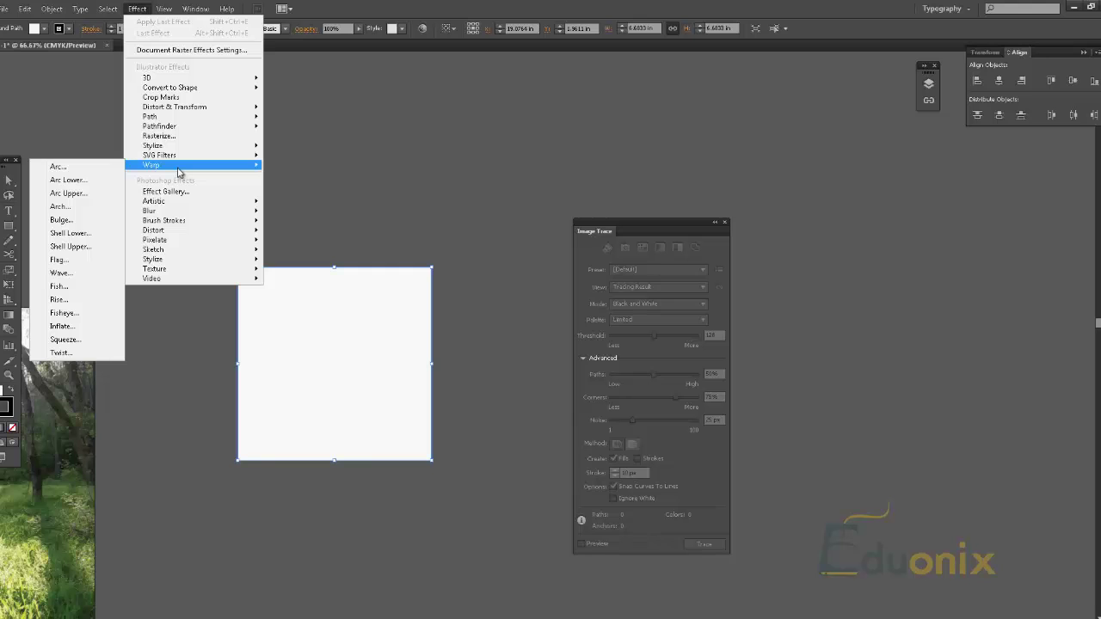
mouse_move(188, 242)
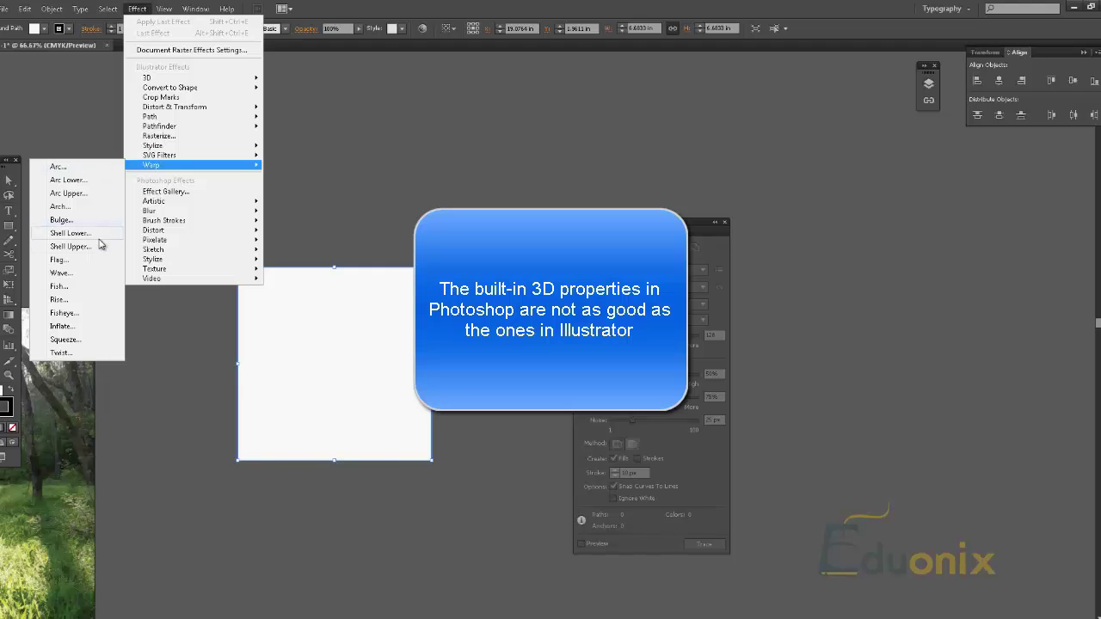
click(58, 259)
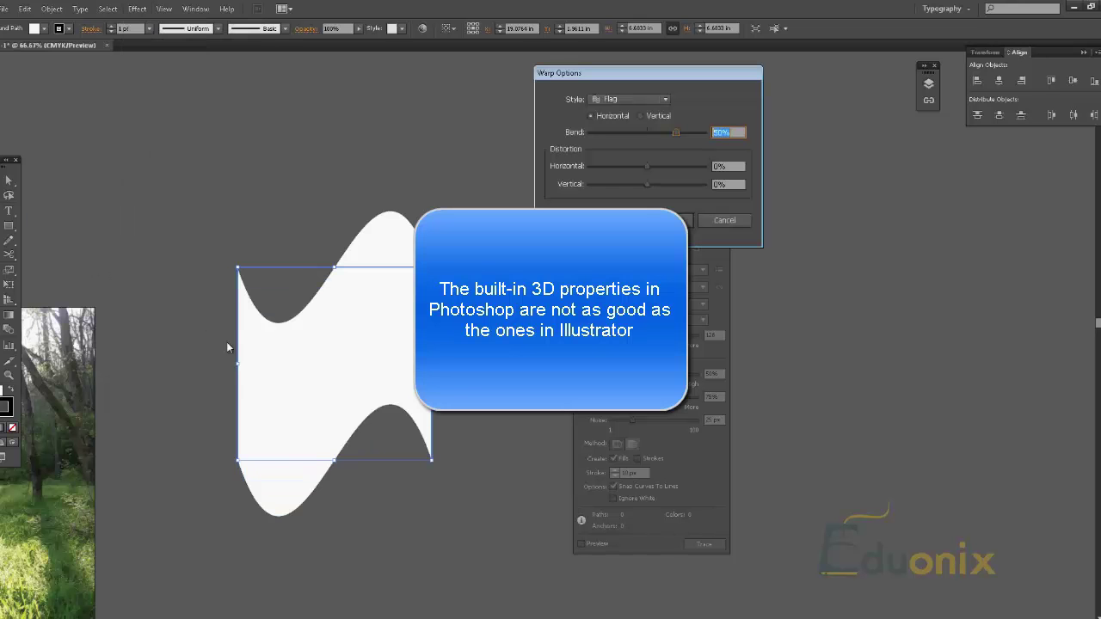
drag(675, 133, 659, 136)
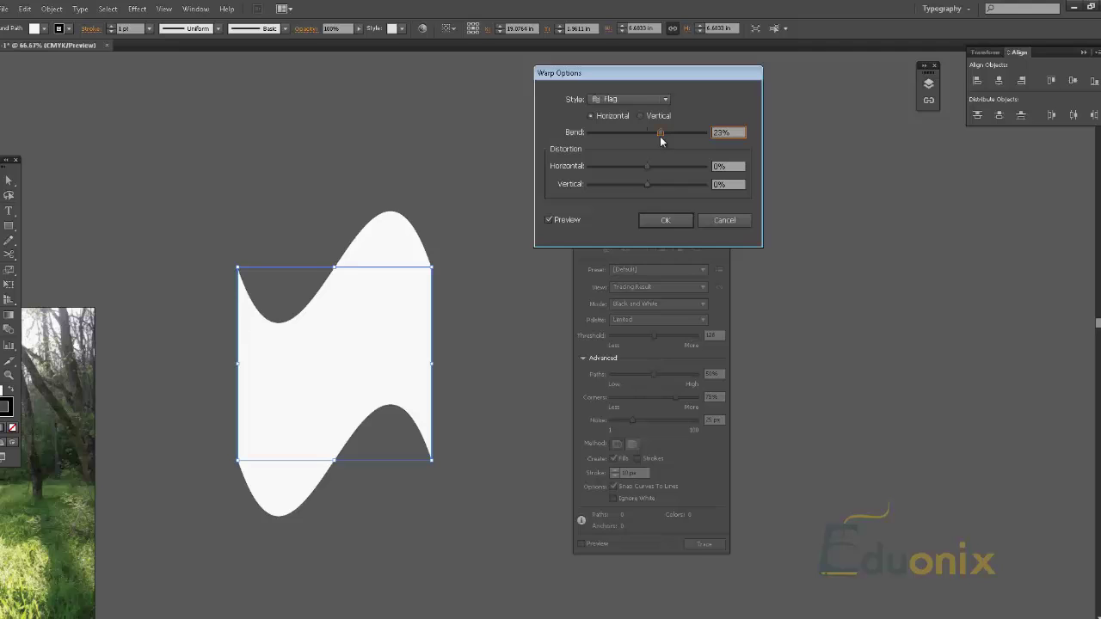
click(665, 220)
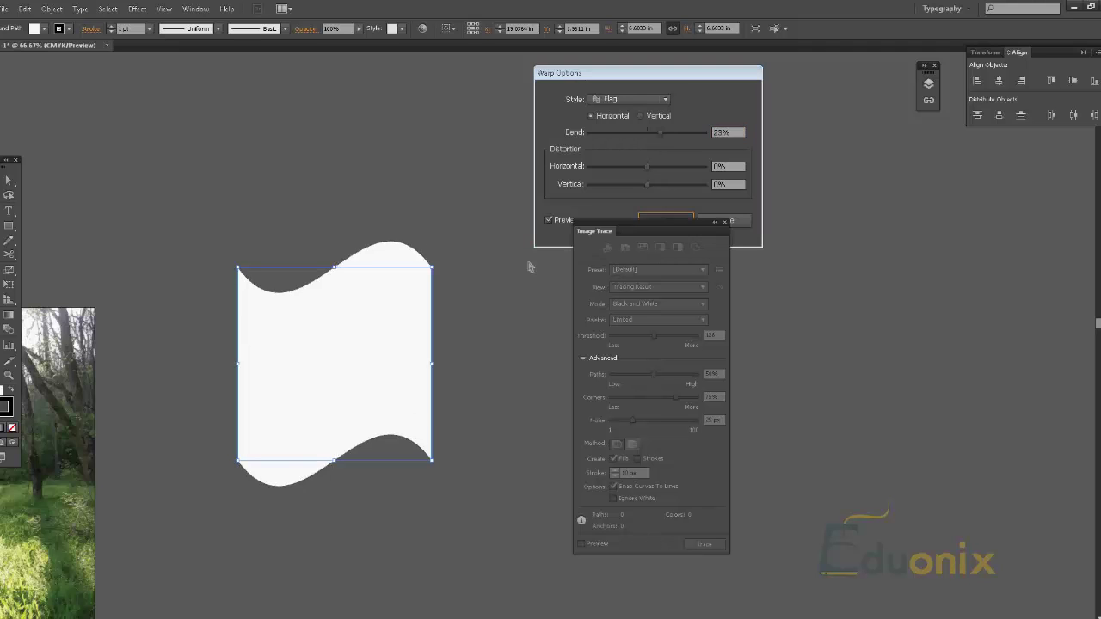
Expand the appearance of the flag-warped square into an editable outline and reselect it.
click(473, 342)
drag(347, 361, 514, 530)
click(52, 10)
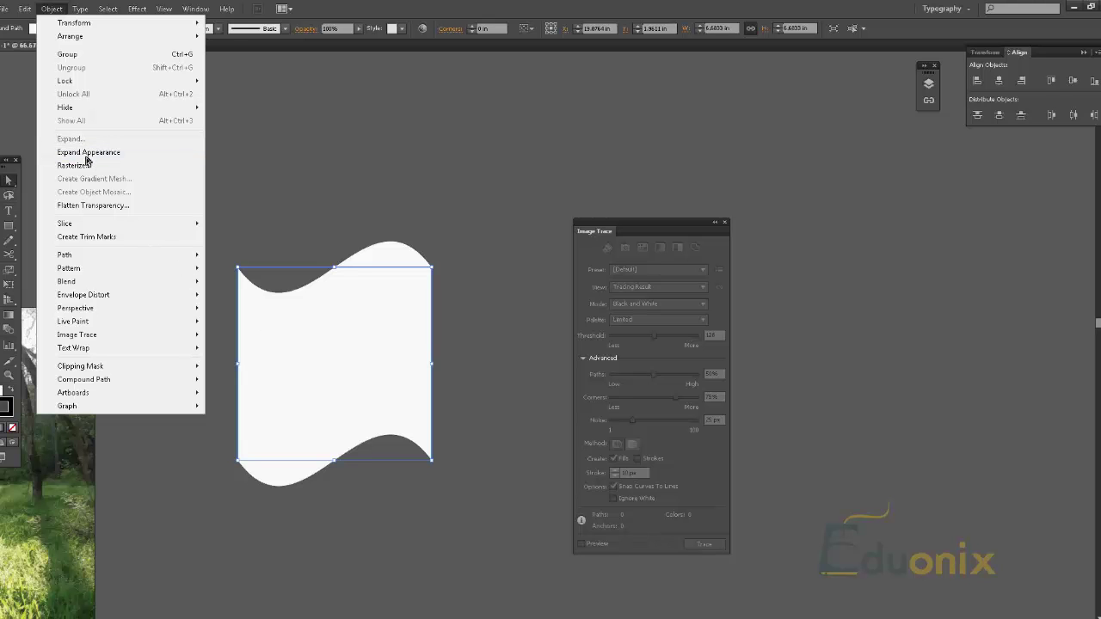
click(86, 152)
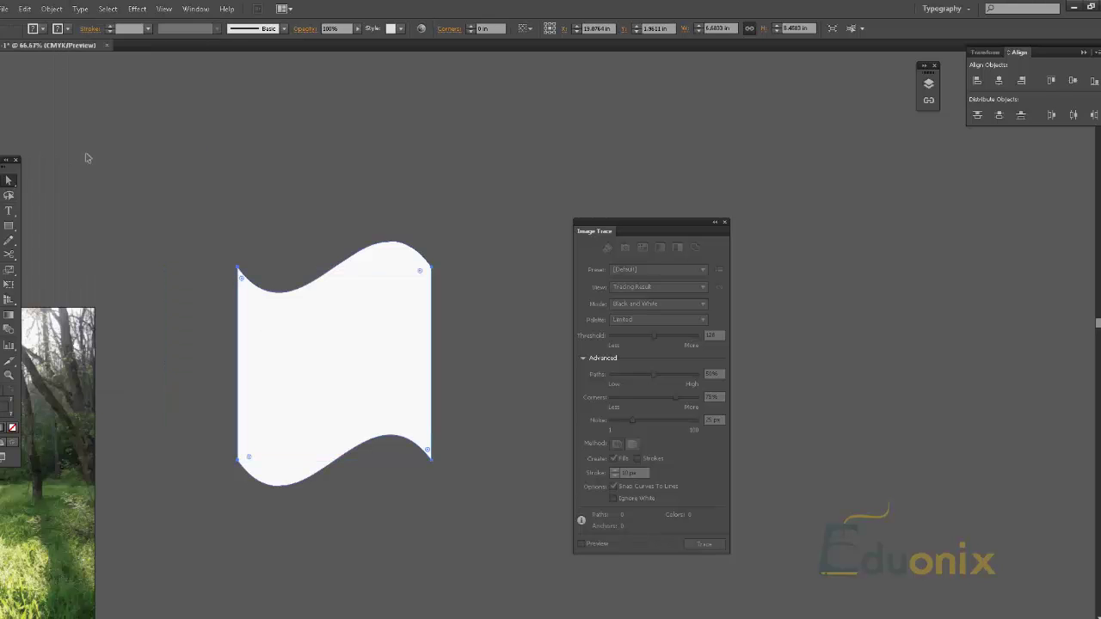
click(467, 481)
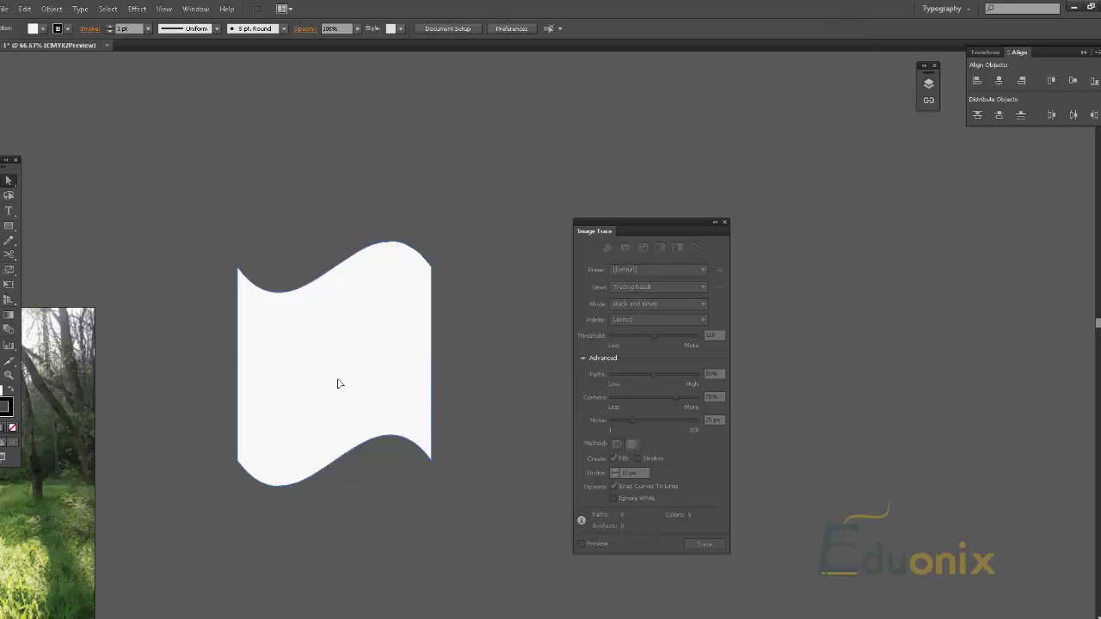
click(398, 411)
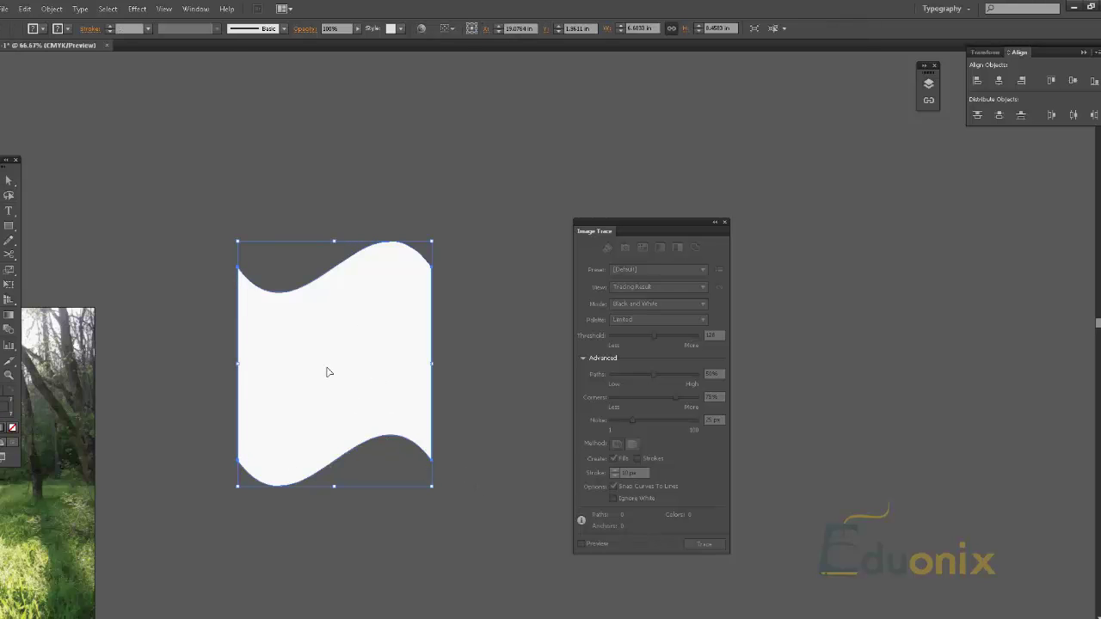
Bring the expanded flag shape into the Photoshop document as a vector smart object and enlarge it to about 125%.
drag(369, 433, 393, 529)
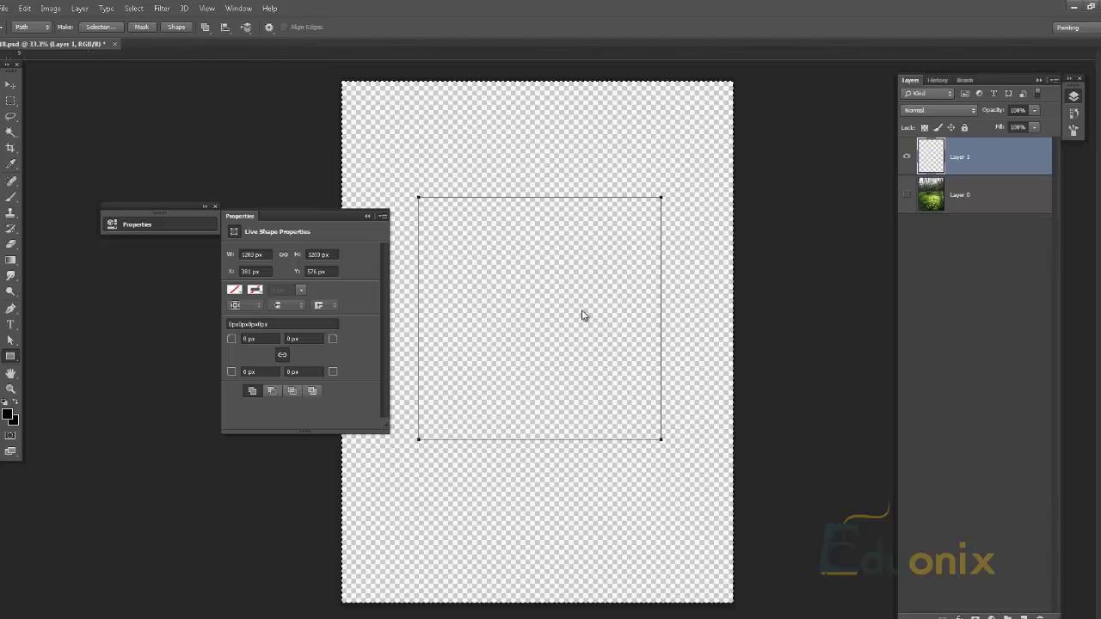
key(ctrl+v)
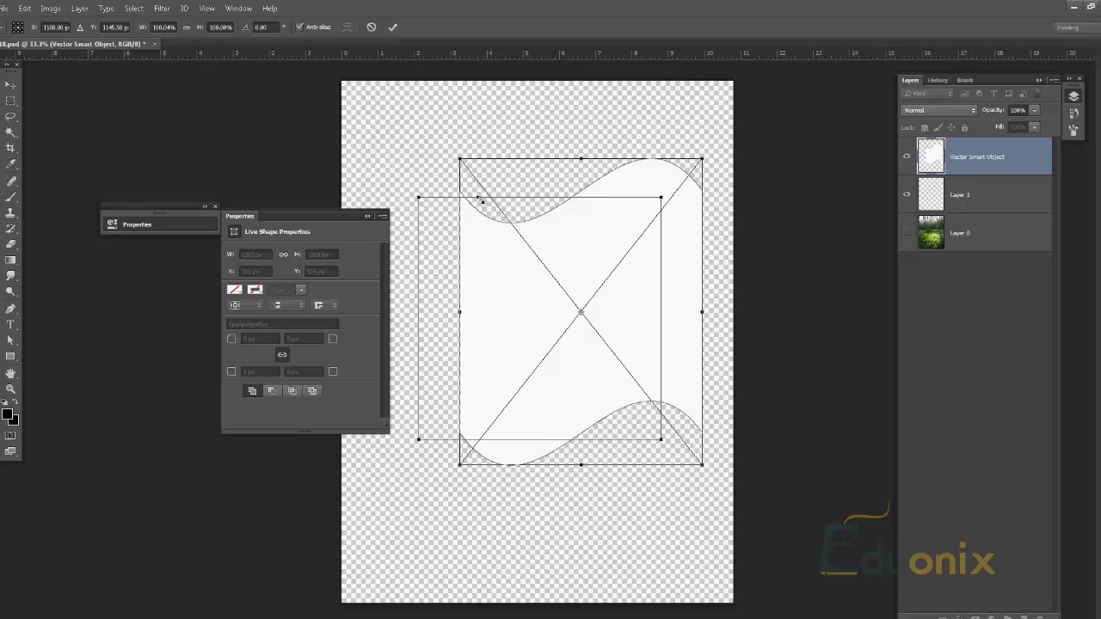
drag(458, 159, 356, 122)
drag(561, 153, 549, 191)
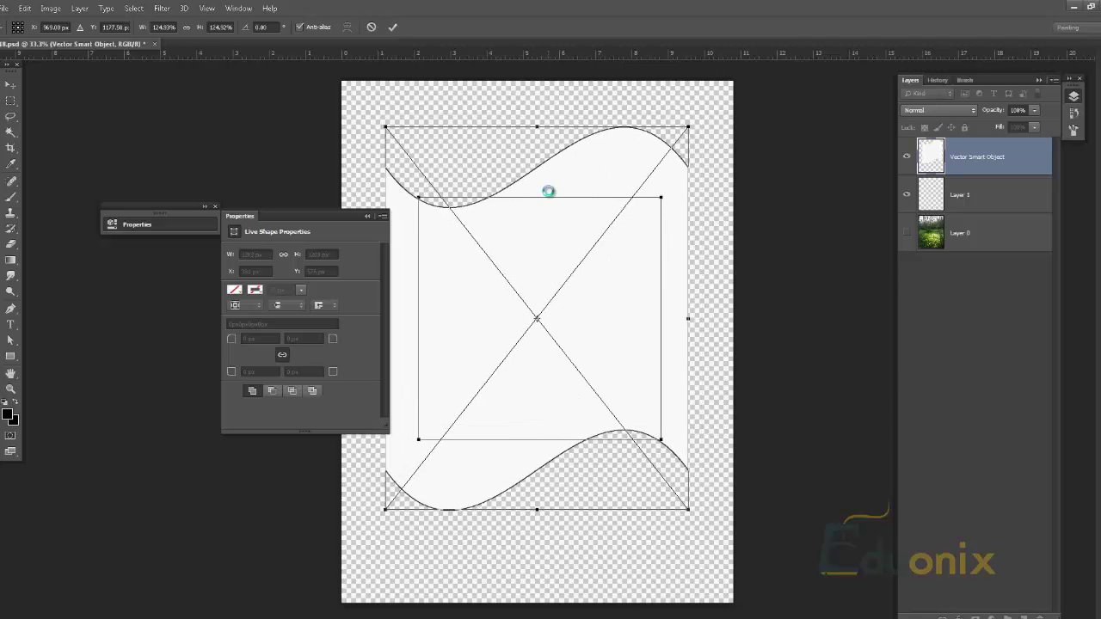
key(Return)
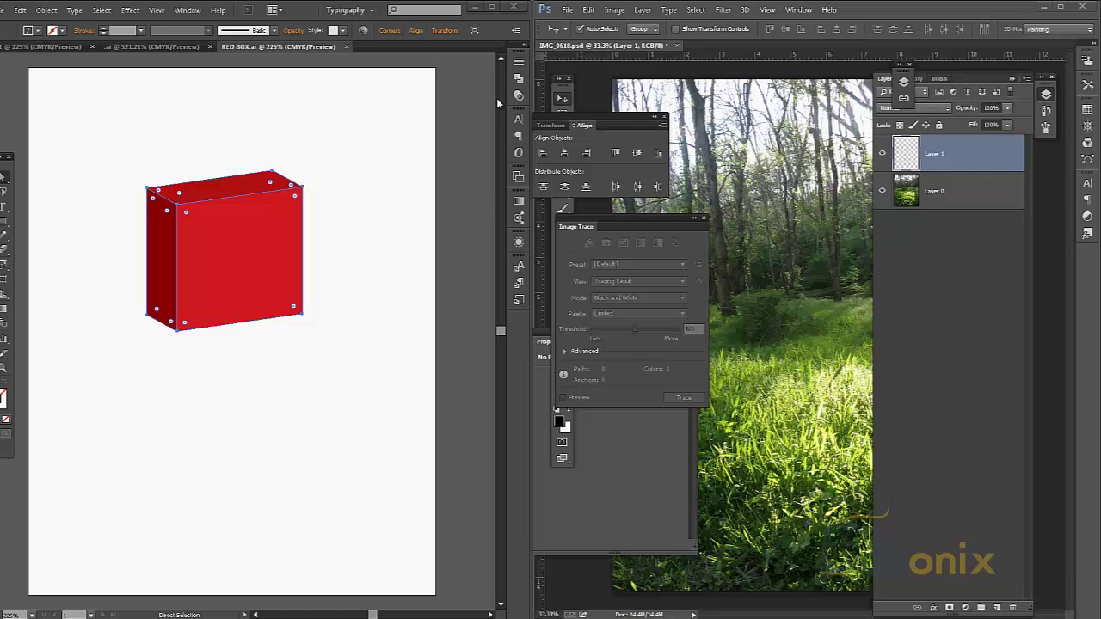
Place the RED BOX Illustrator file as a linked smart object in the Photoshop forest photo, cropped to its Bounding Box.
click(568, 9)
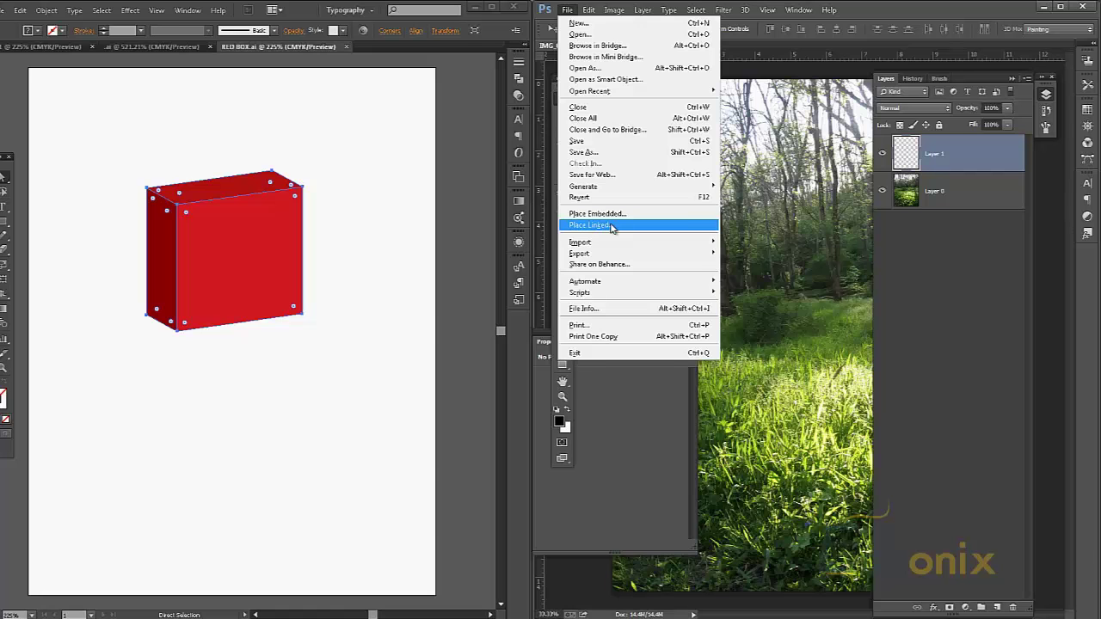
click(612, 226)
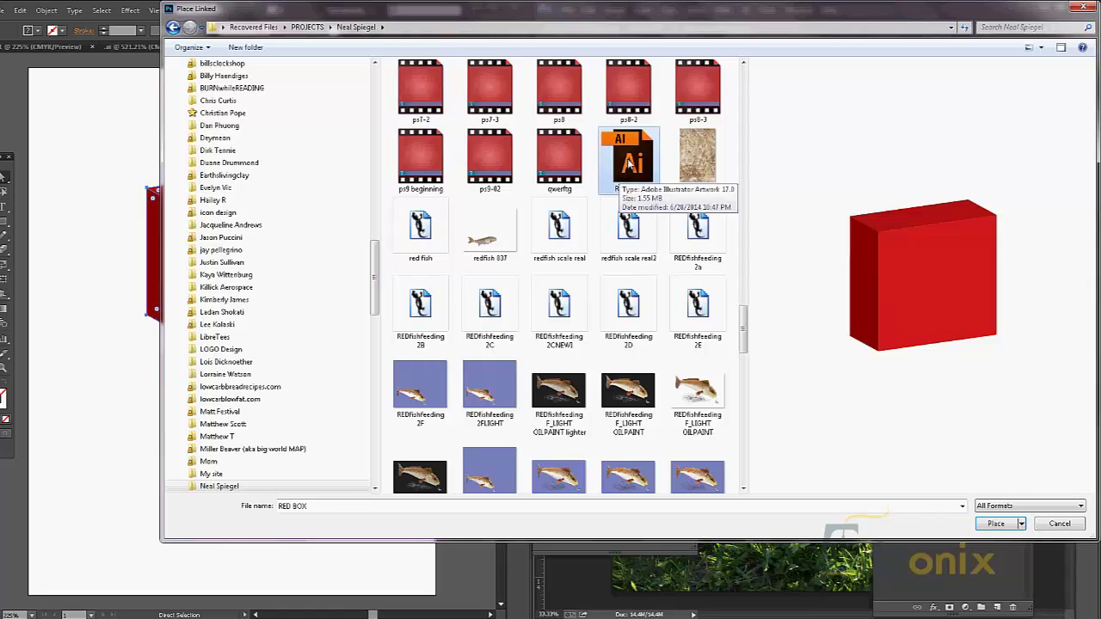
double_click(645, 153)
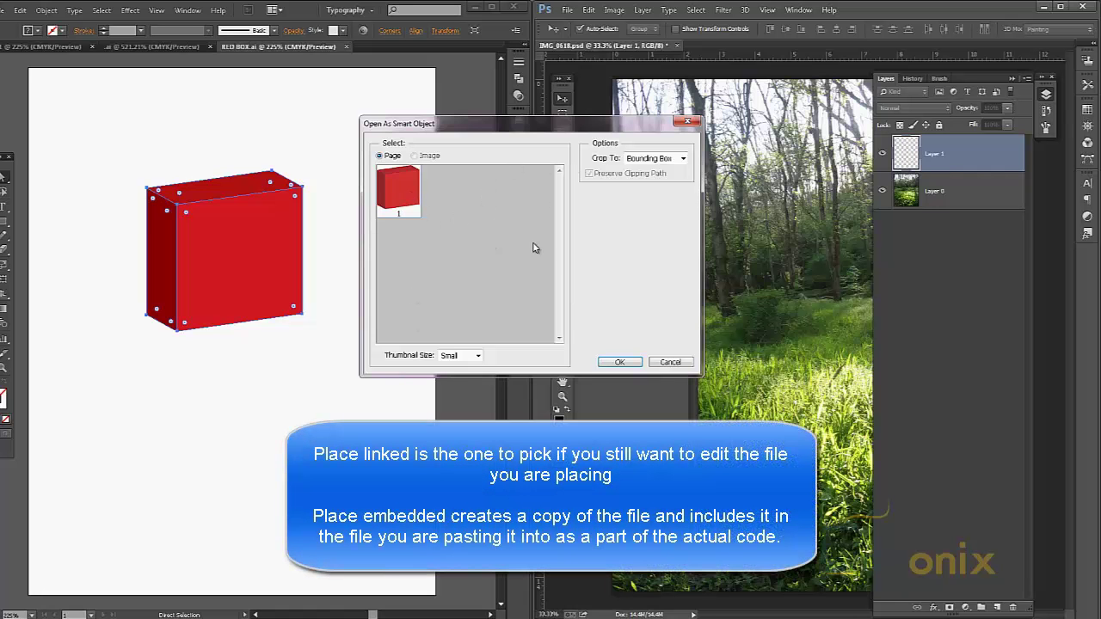
click(655, 159)
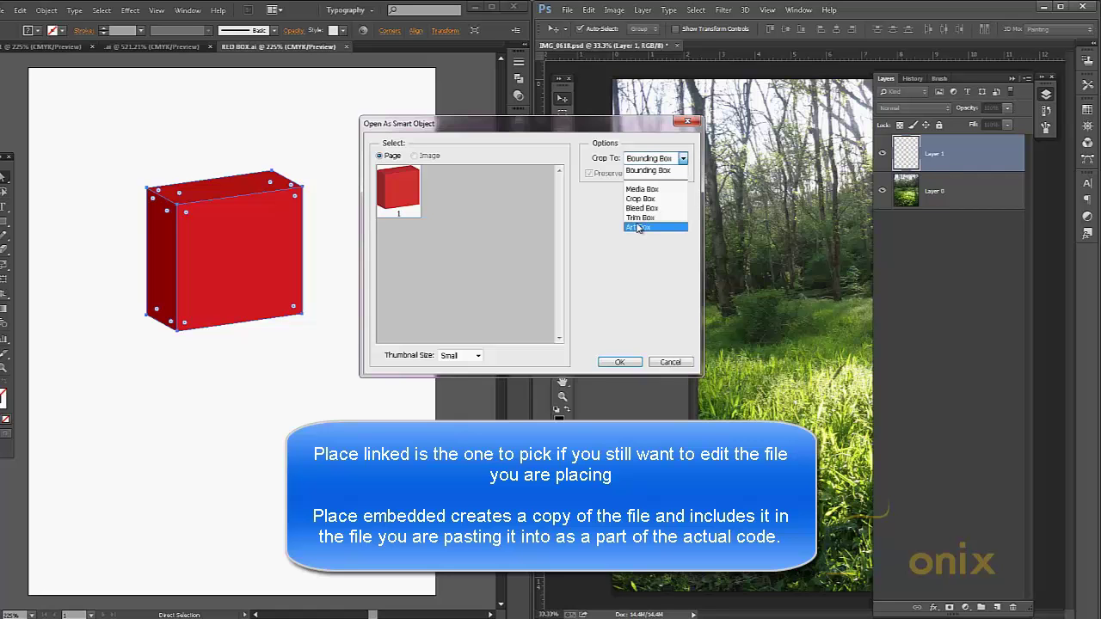
click(601, 273)
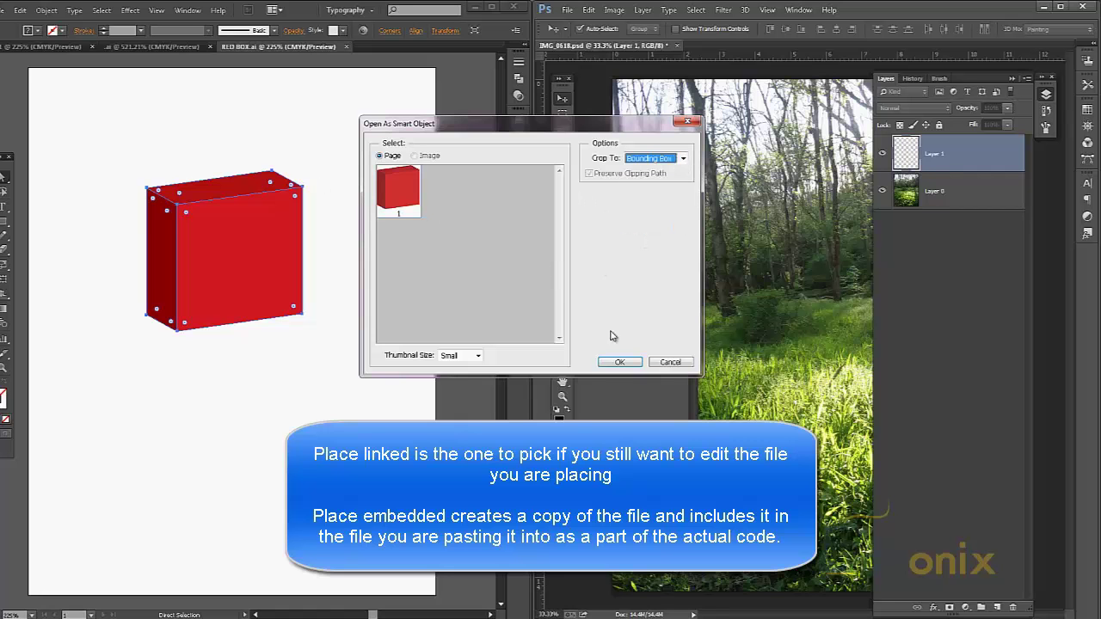
click(619, 361)
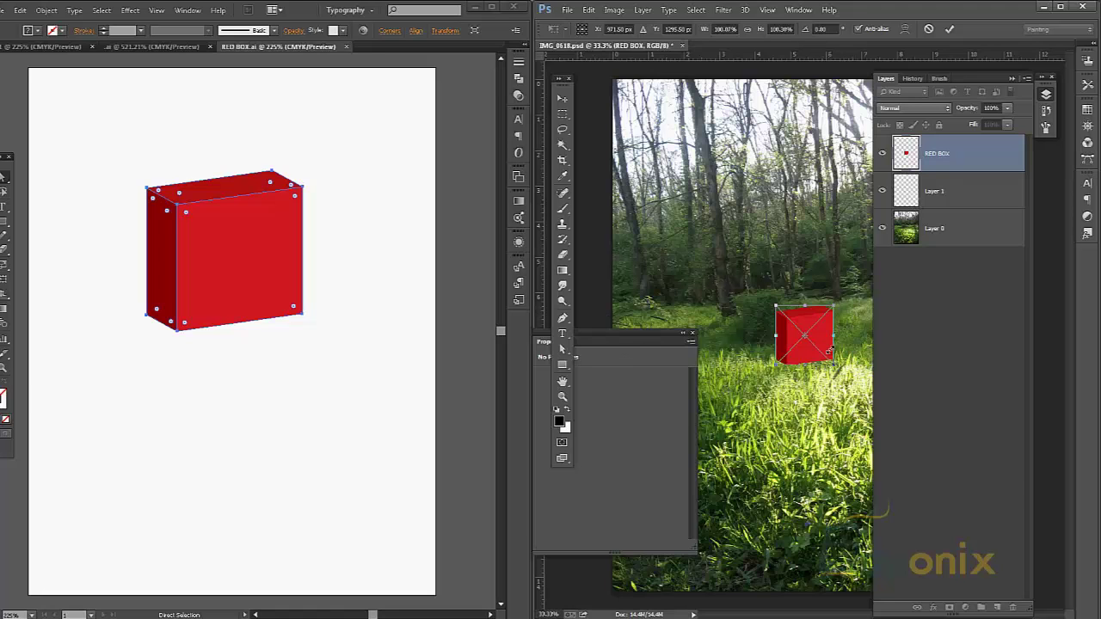
Enlarge the placed red box to about 353% and move it over the trees in the upper part of the photo.
drag(839, 307, 913, 226)
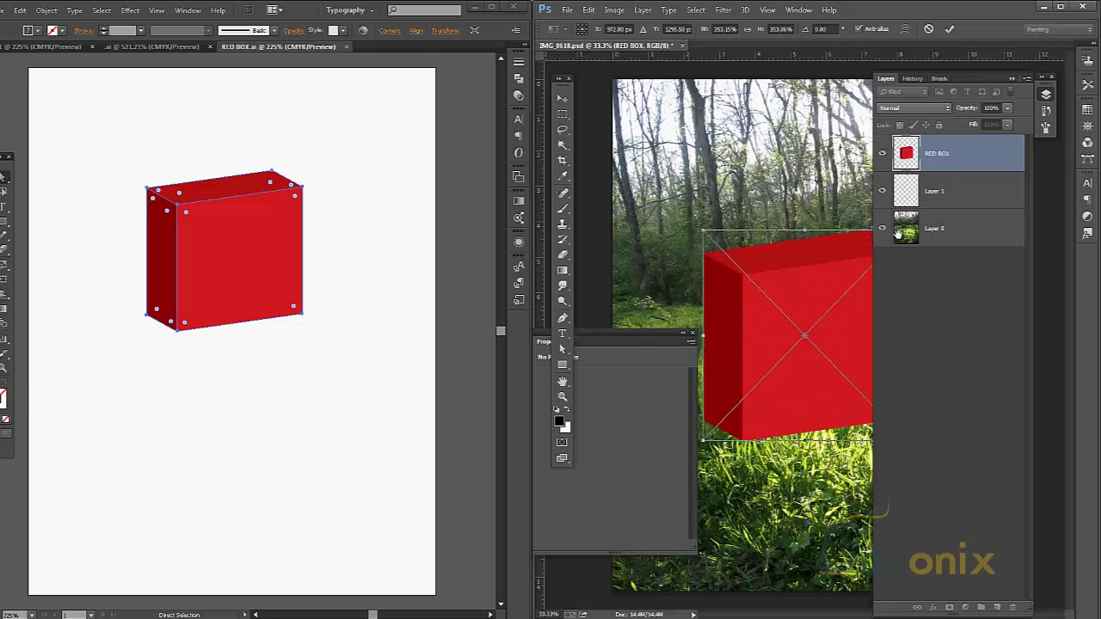
key(Return)
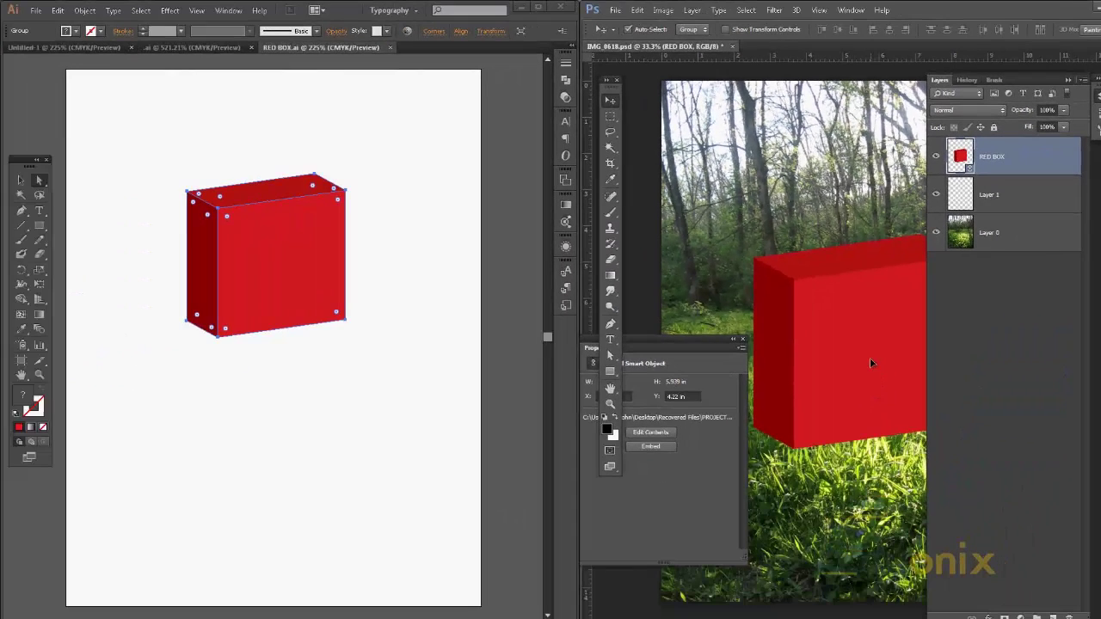
drag(870, 358, 794, 229)
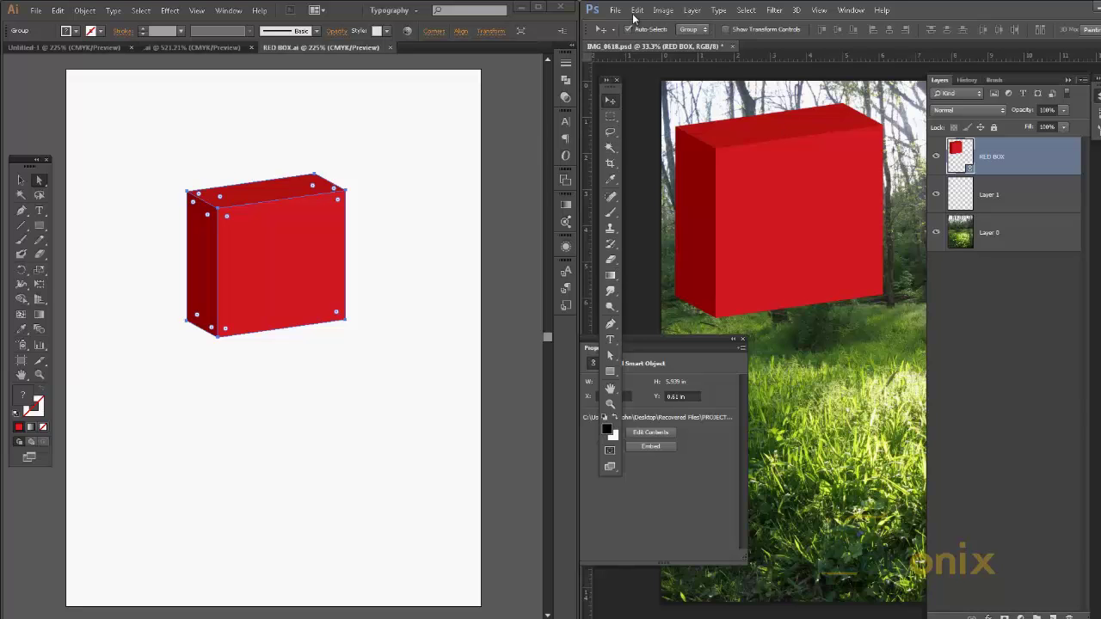
Check the image adjustments available for the linked red box and try to paint on it with the Brush tool, declining rasterization.
click(663, 9)
mouse_move(673, 39)
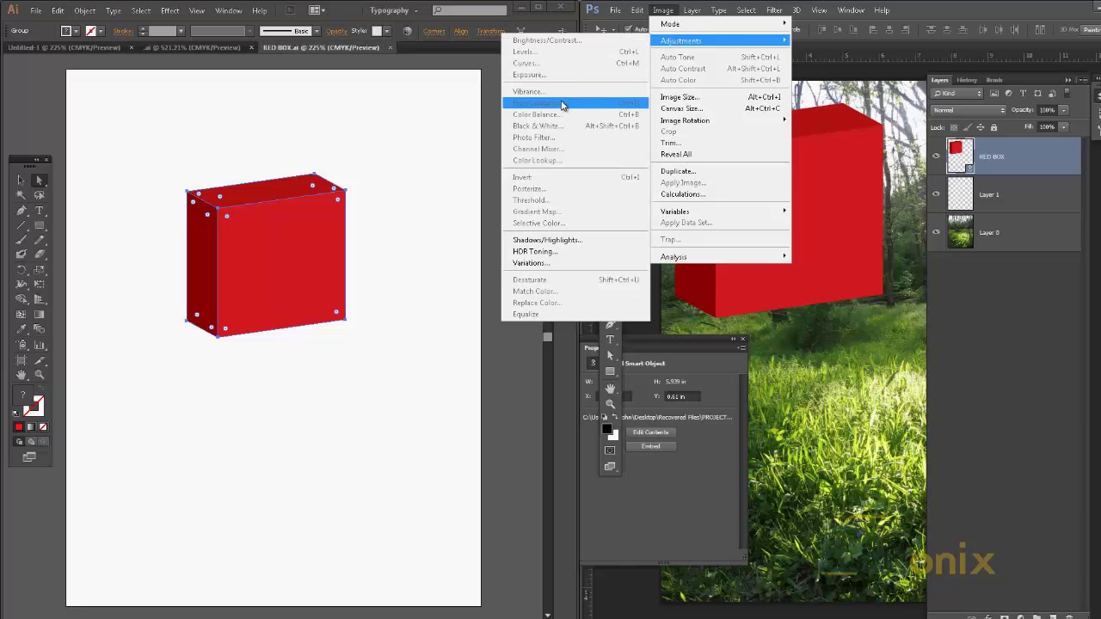
click(838, 59)
click(614, 208)
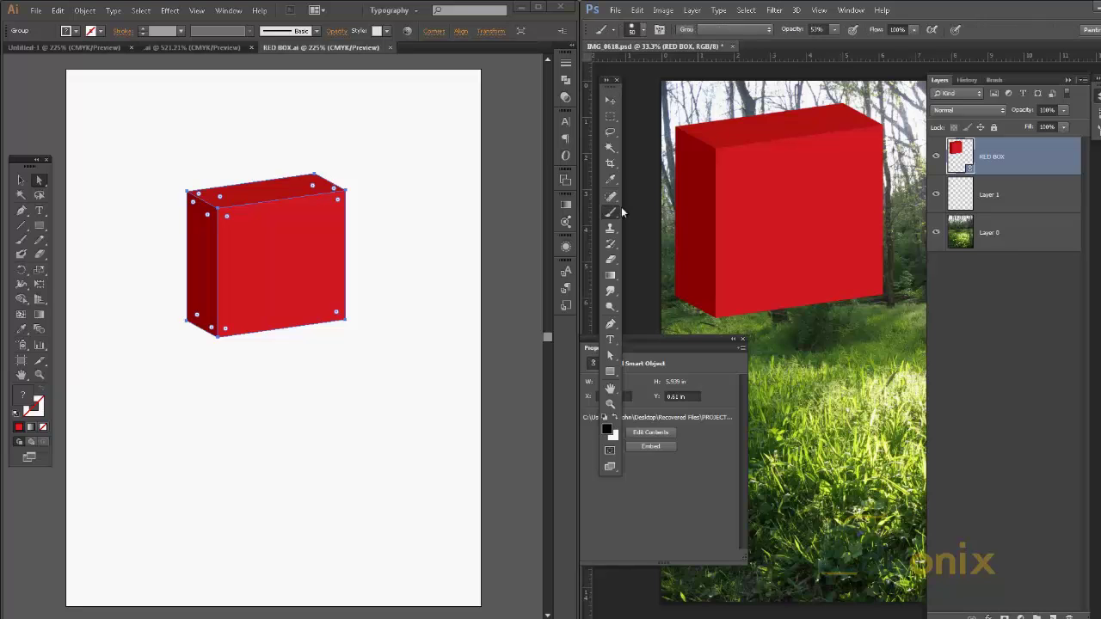
click(747, 203)
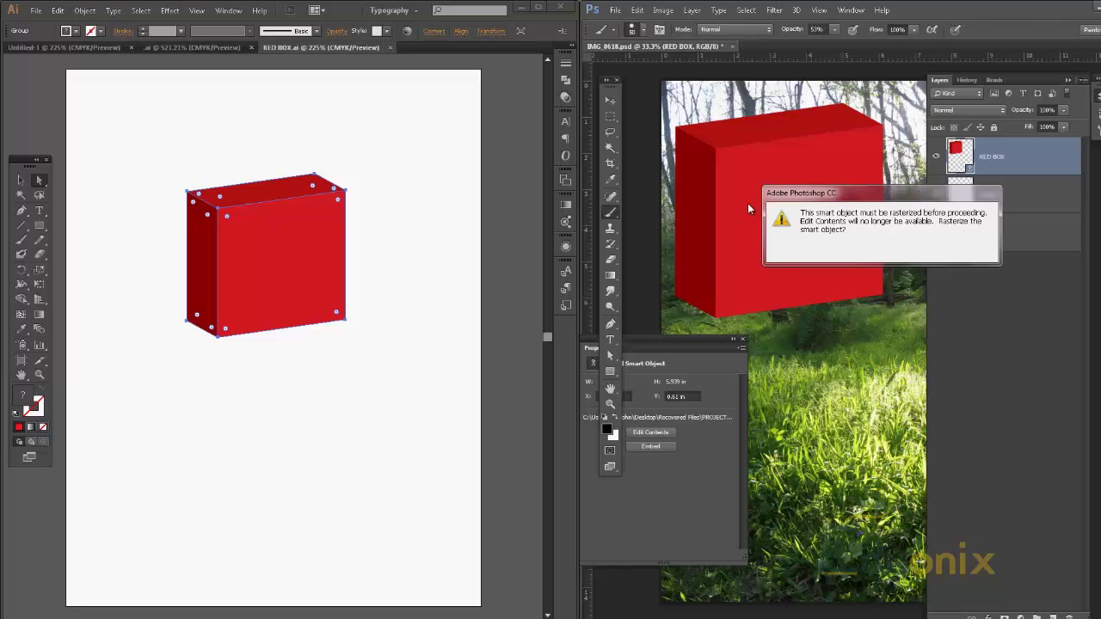
click(858, 249)
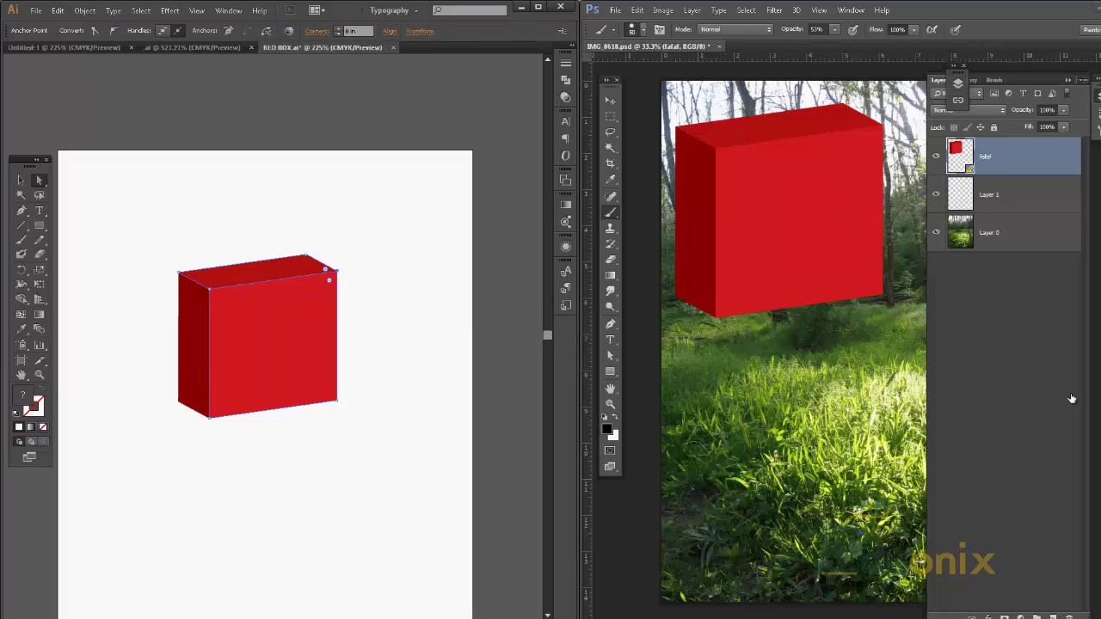
Open the linked box's contents in Illustrator, stretch its front upper-right corner outward and down into a point, and save the file.
double_click(969, 168)
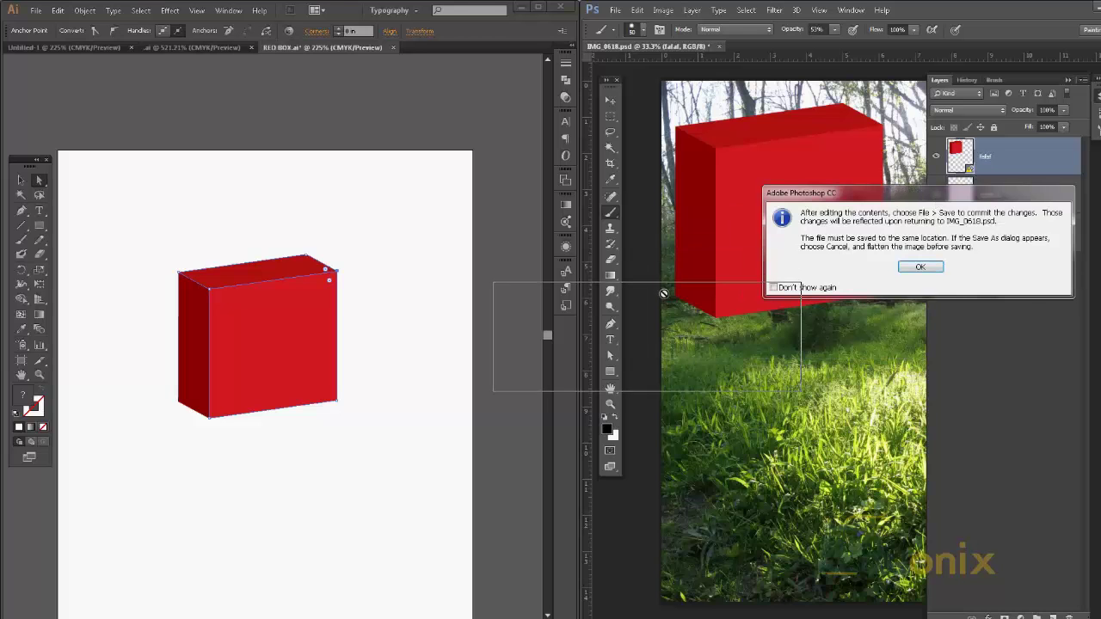
click(648, 358)
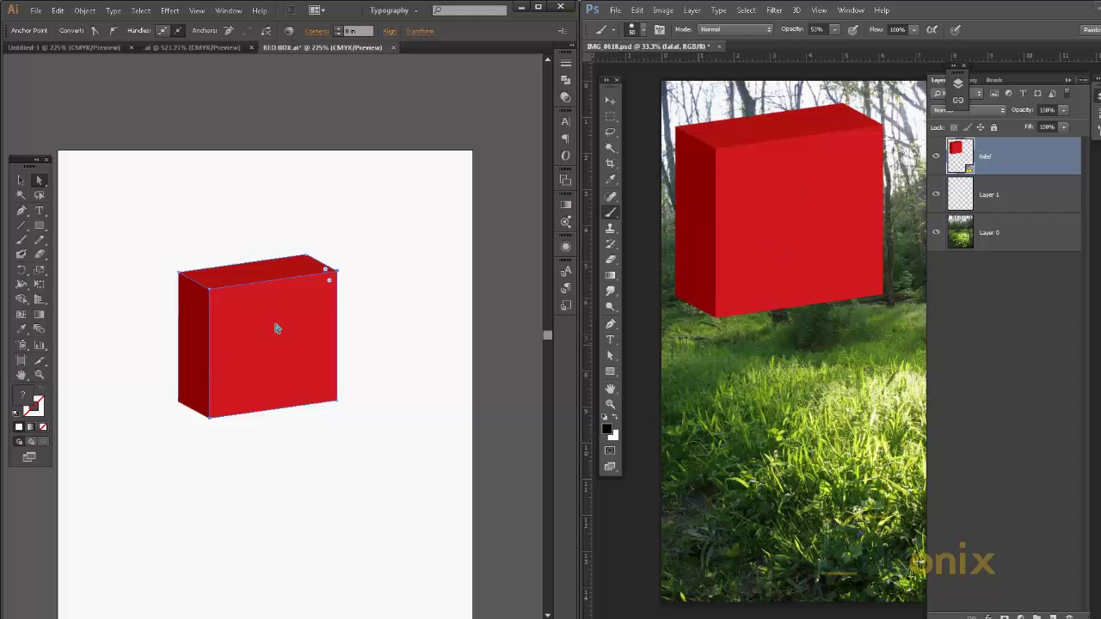
drag(365, 253, 405, 342)
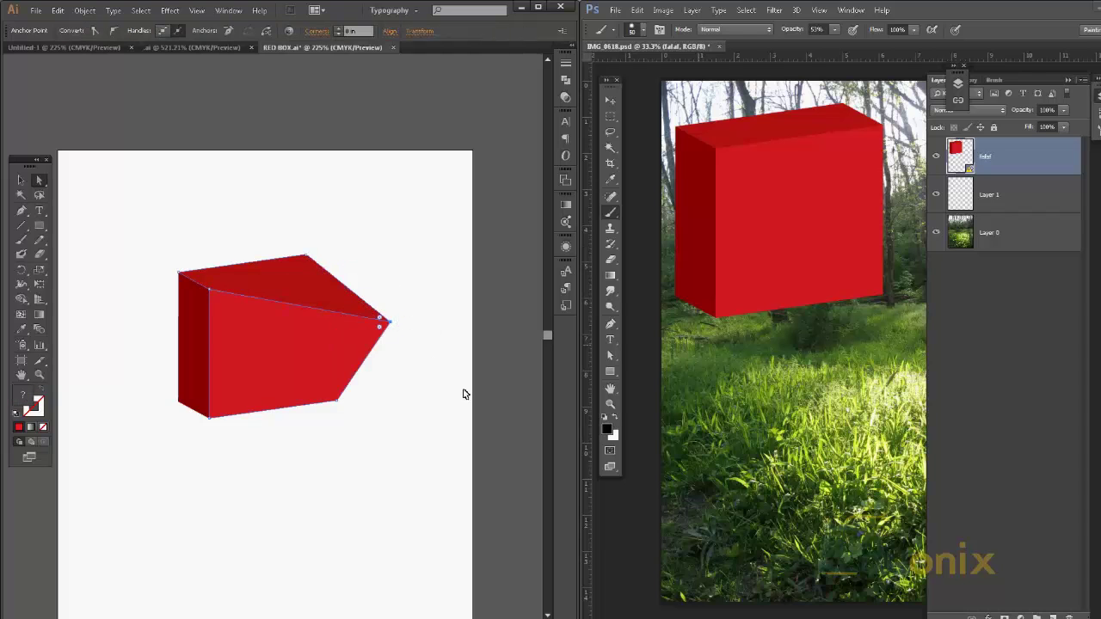
click(466, 395)
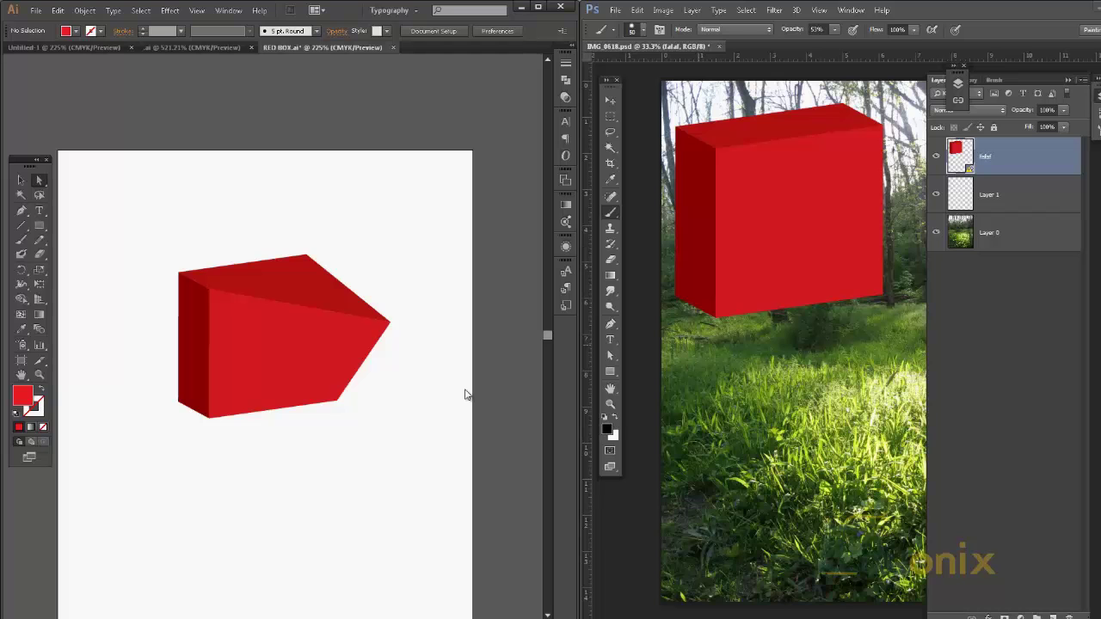
key(ctrl+s)
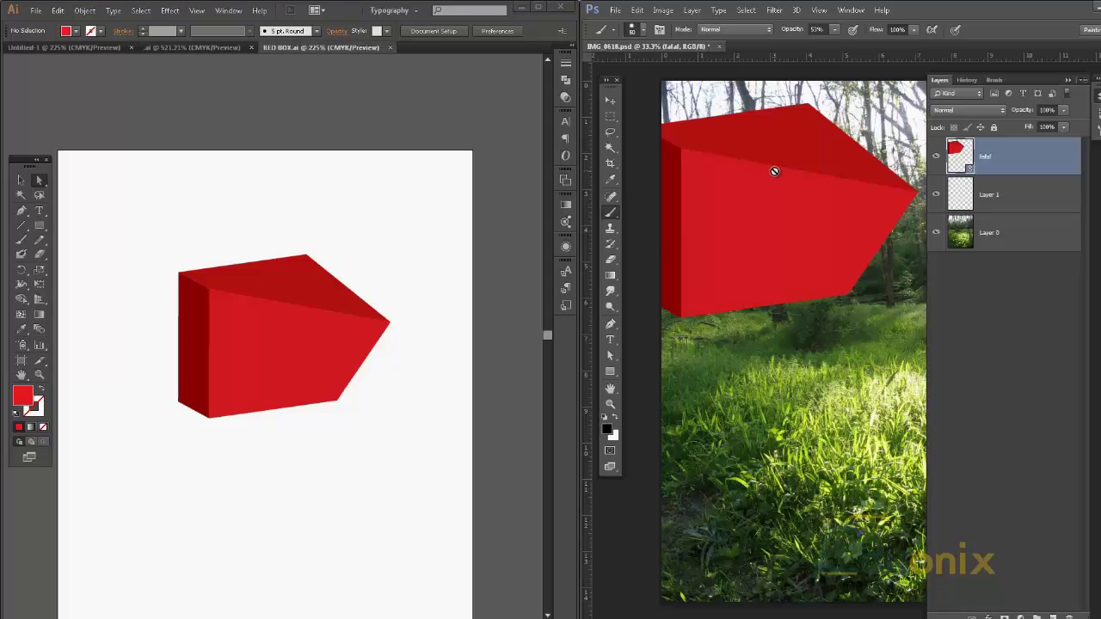
Rasterize the linked box layer in the Photoshop forest document.
right_click(966, 154)
click(1019, 148)
right_click(1018, 148)
click(1060, 333)
right_click(963, 151)
click(1037, 432)
right_click(1051, 152)
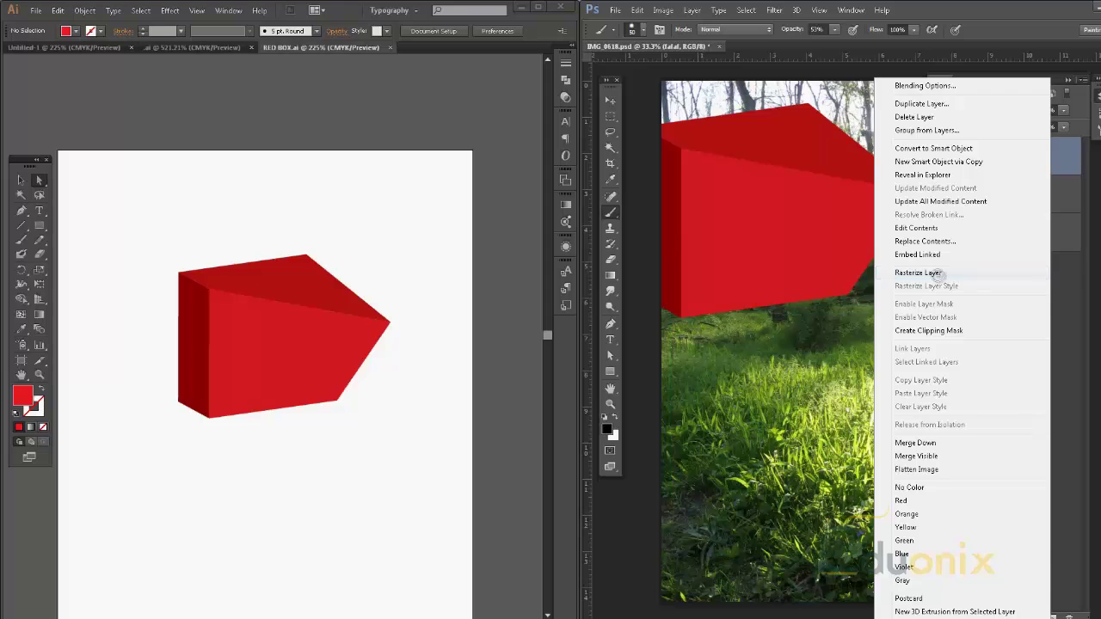
click(936, 273)
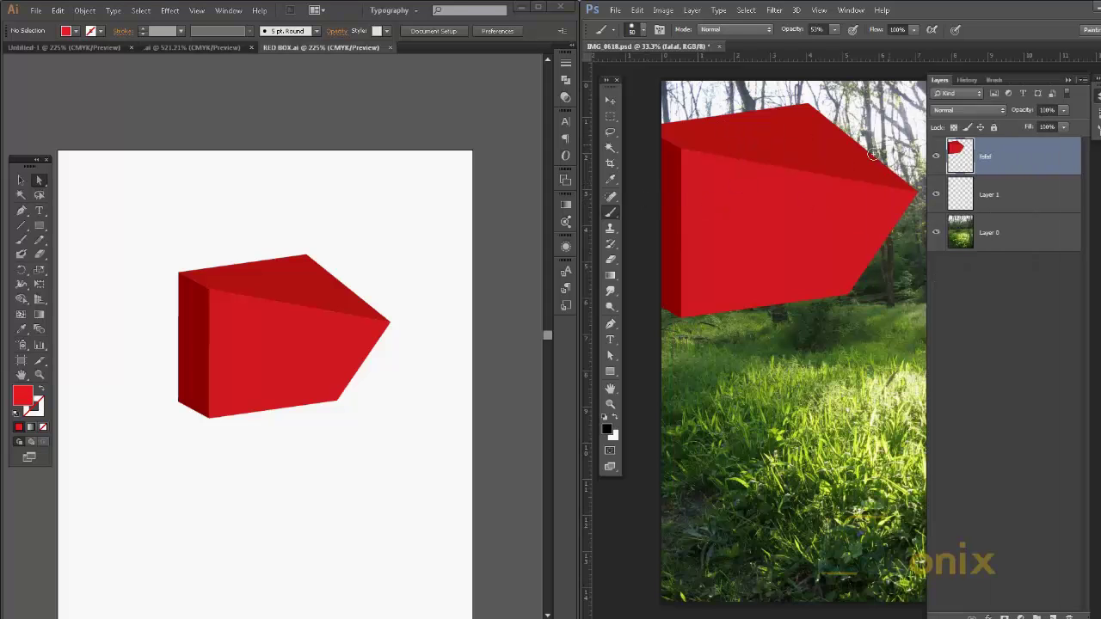
Paint a curving black brush stroke across the rasterized box and undo it.
mouse_move(820, 164)
mouse_down()
mouse_move(801, 302)
mouse_move(812, 86)
mouse_up()
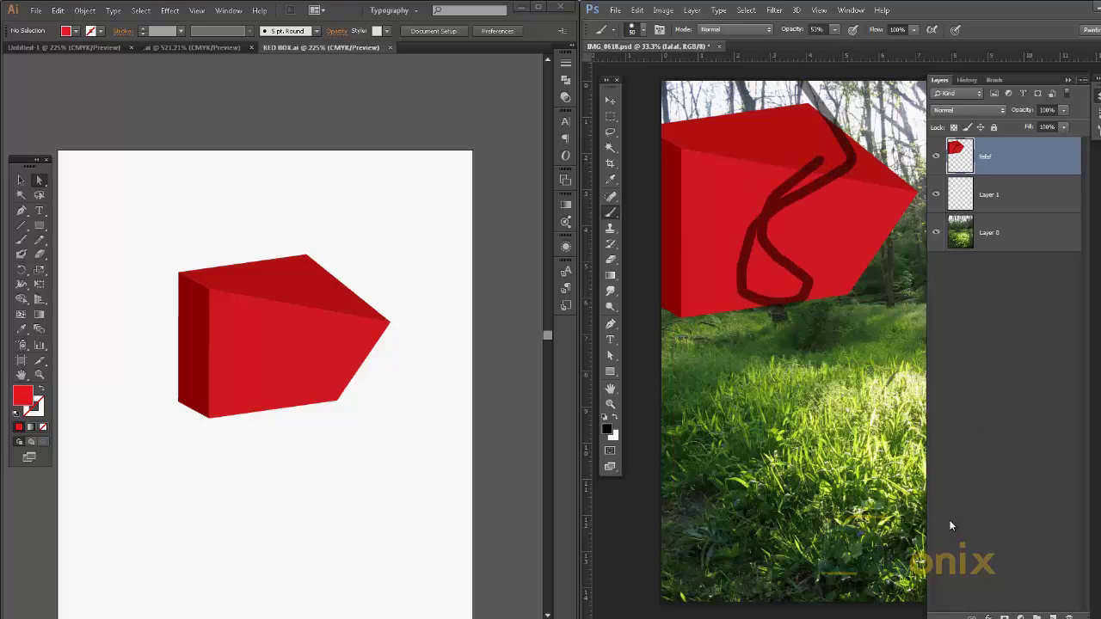
key(ctrl+z)
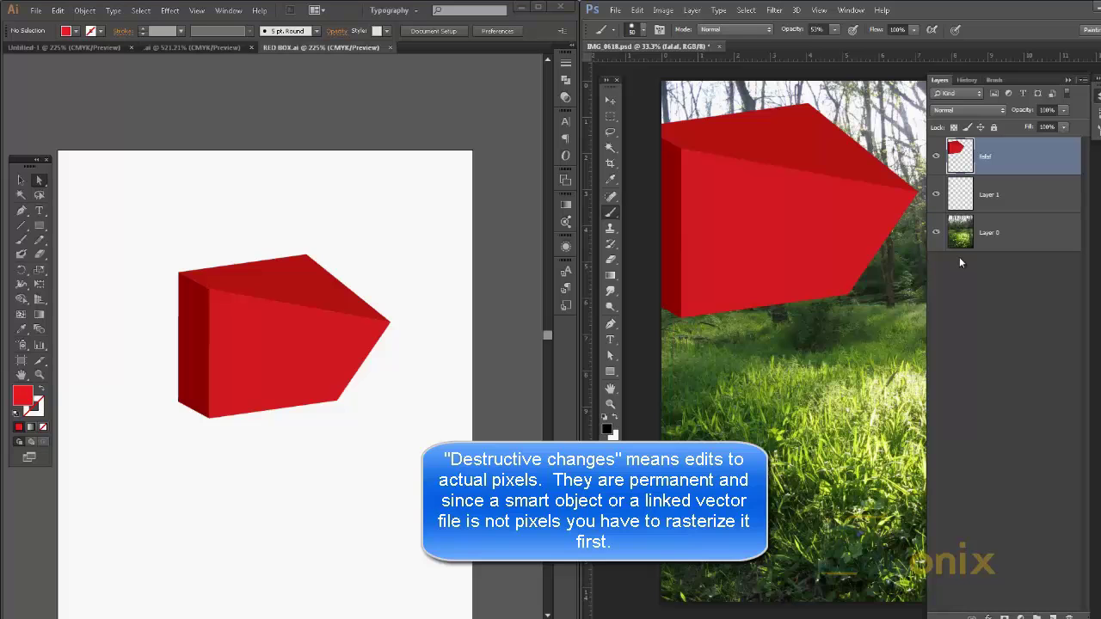